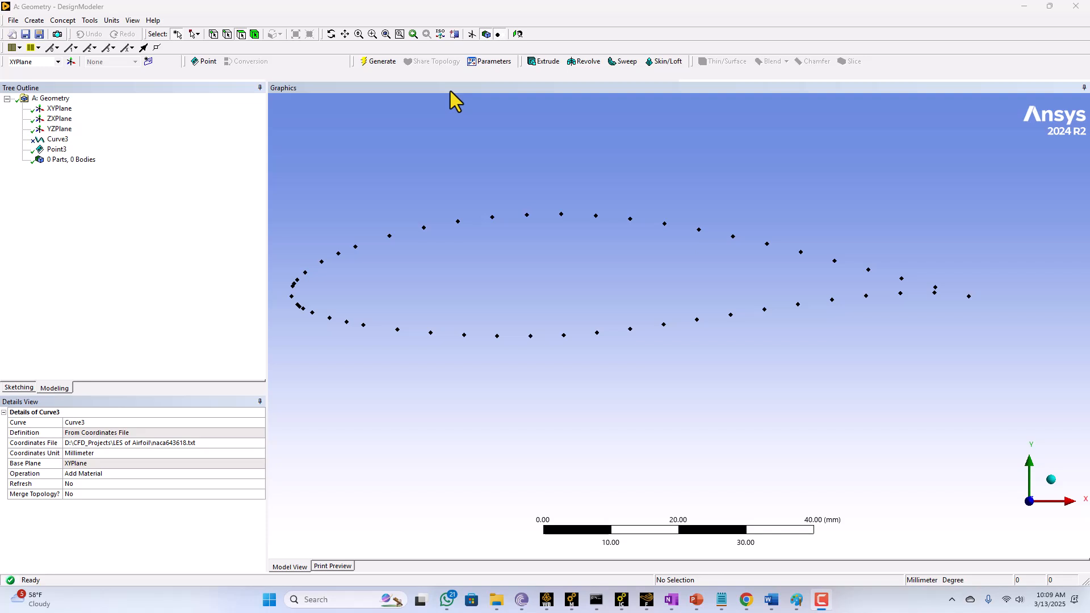
- Delete the Curve3 feature from the model tree
scroll(1088, 213, up, 2)
ctrl+middle_drag(1049, 179, 719, 253)
scroll(768, 309, up, 5)
ctrl+middle_drag(742, 342, 713, 250)
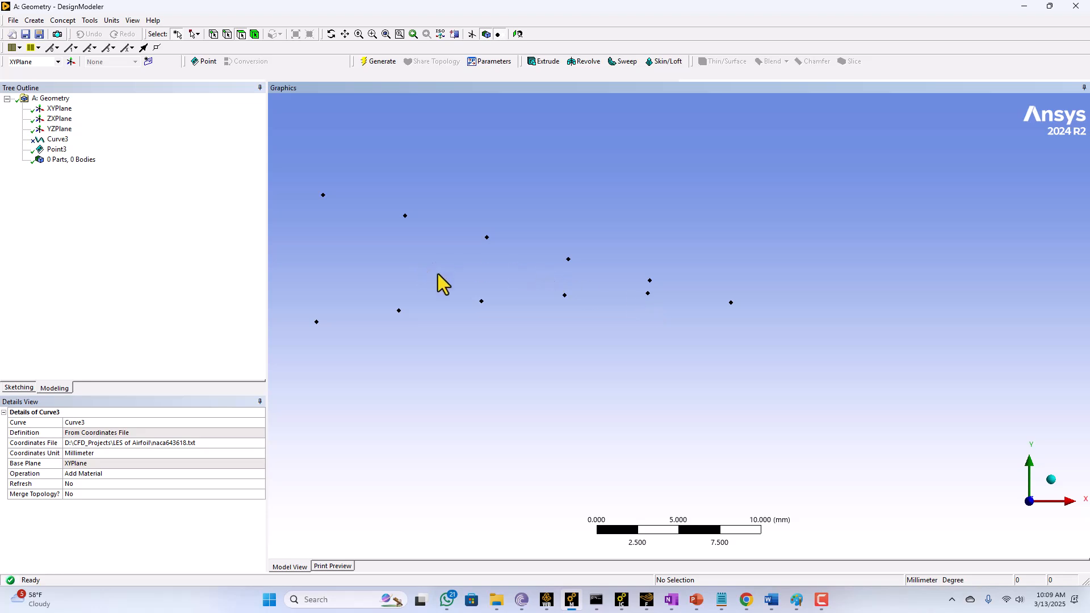
click(56, 148)
click(57, 139)
right_click(57, 141)
click(85, 221)
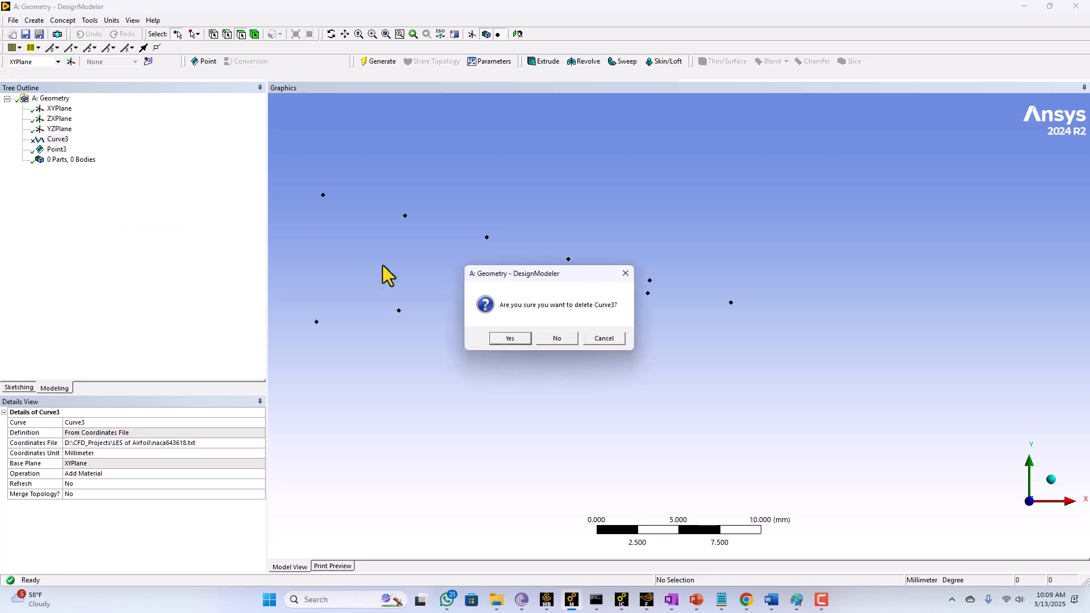
click(511, 338)
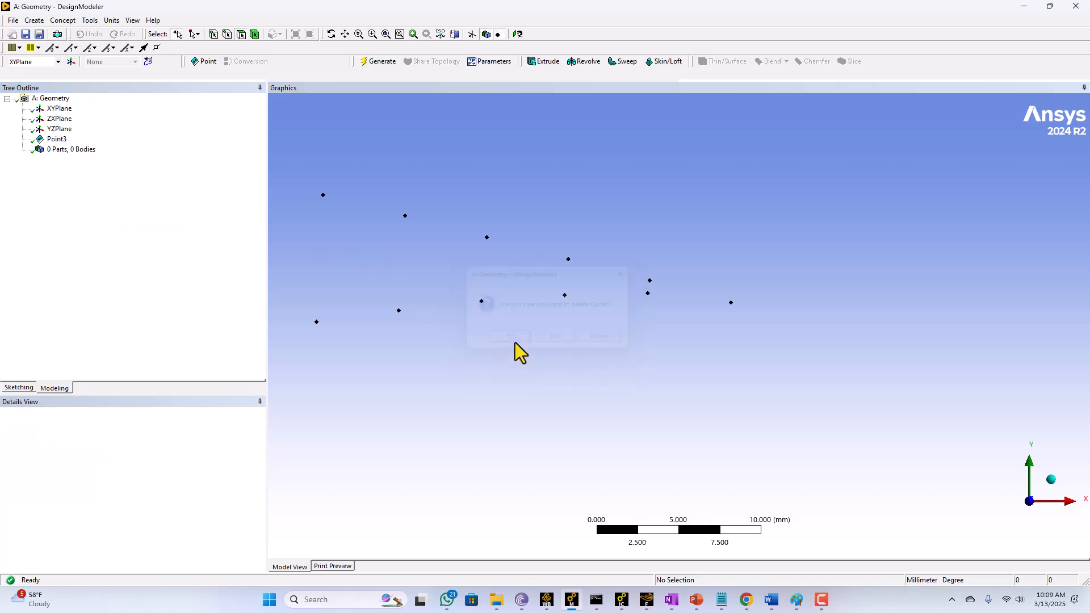
click(34, 20)
mouse_move(62, 23)
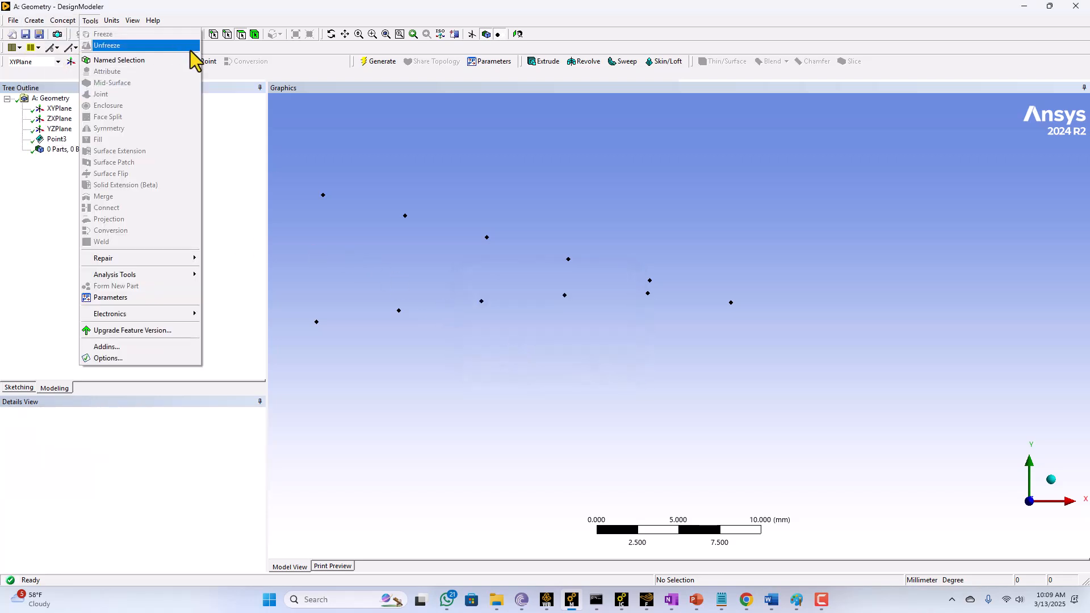
click(117, 59)
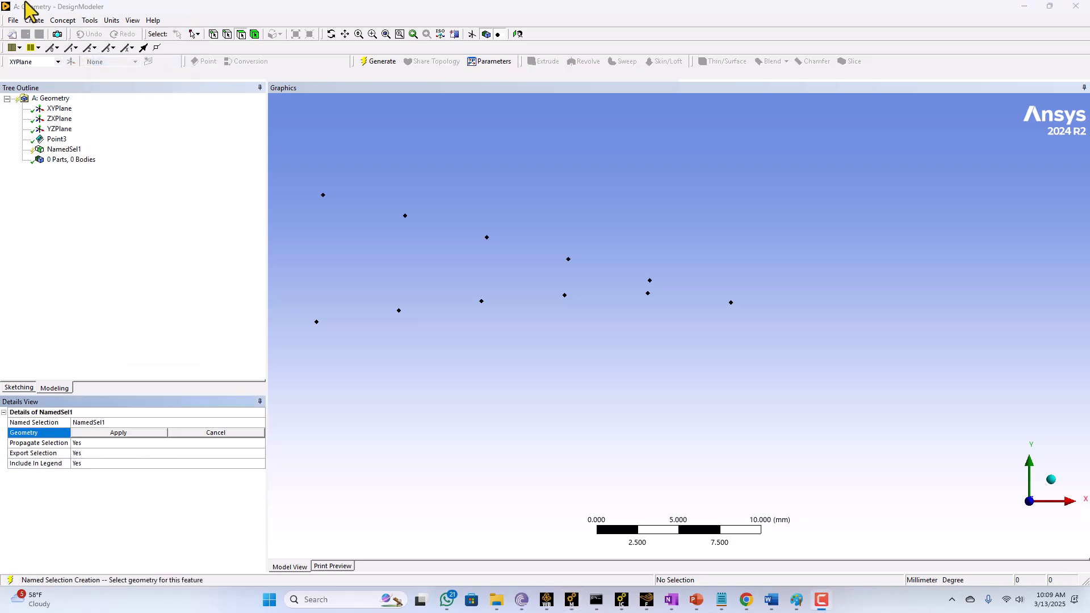
click(62, 20)
click(138, 246)
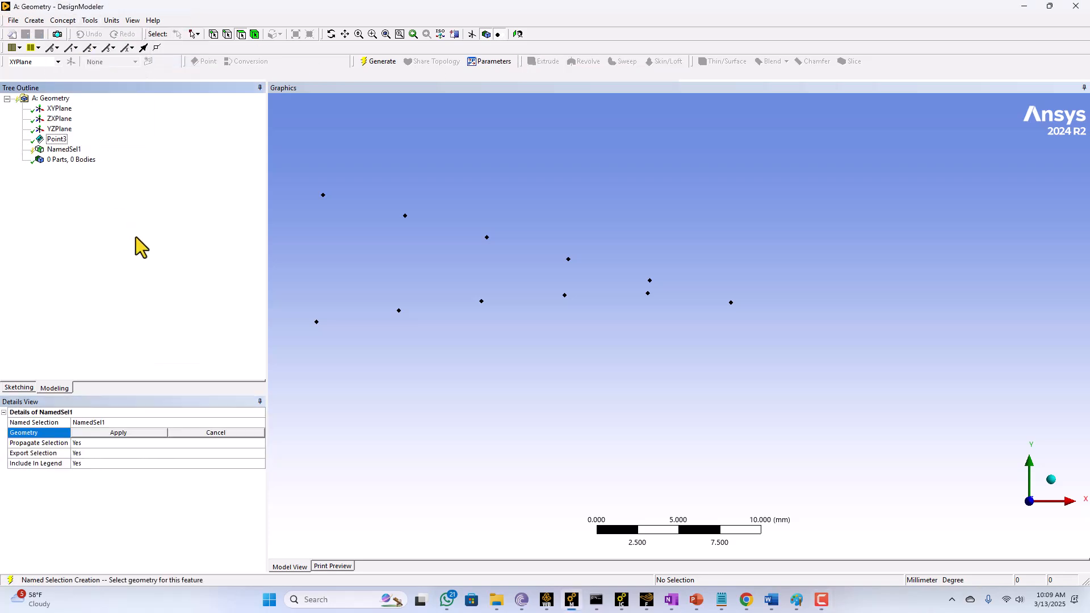
click(64, 150)
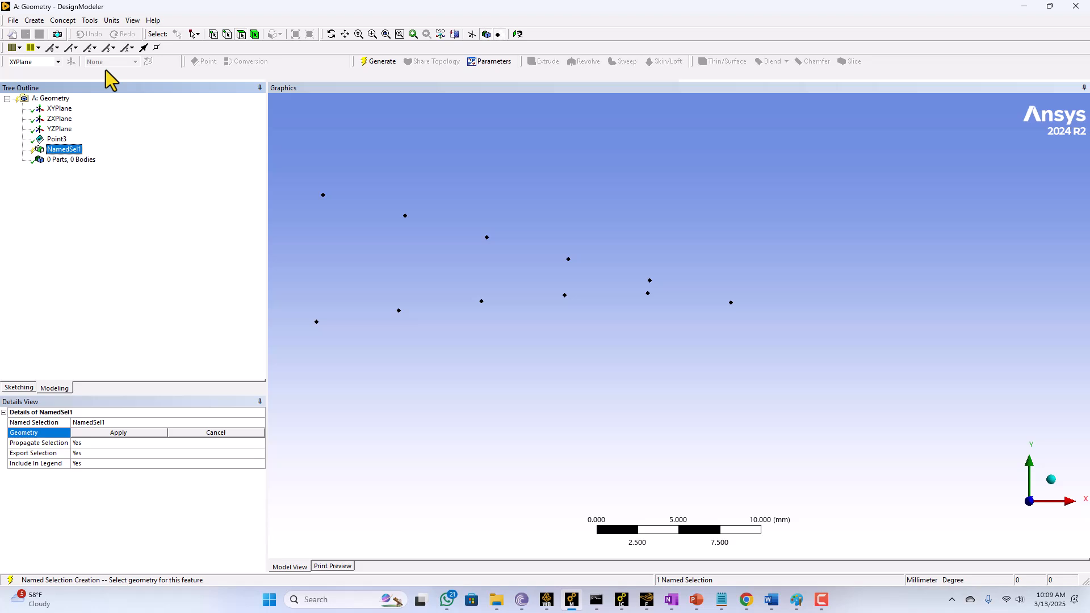
key(Delete)
click(518, 339)
- Add a 3D curve on the XYPlane using the coordinates file naca643618.txt
click(62, 21)
click(73, 68)
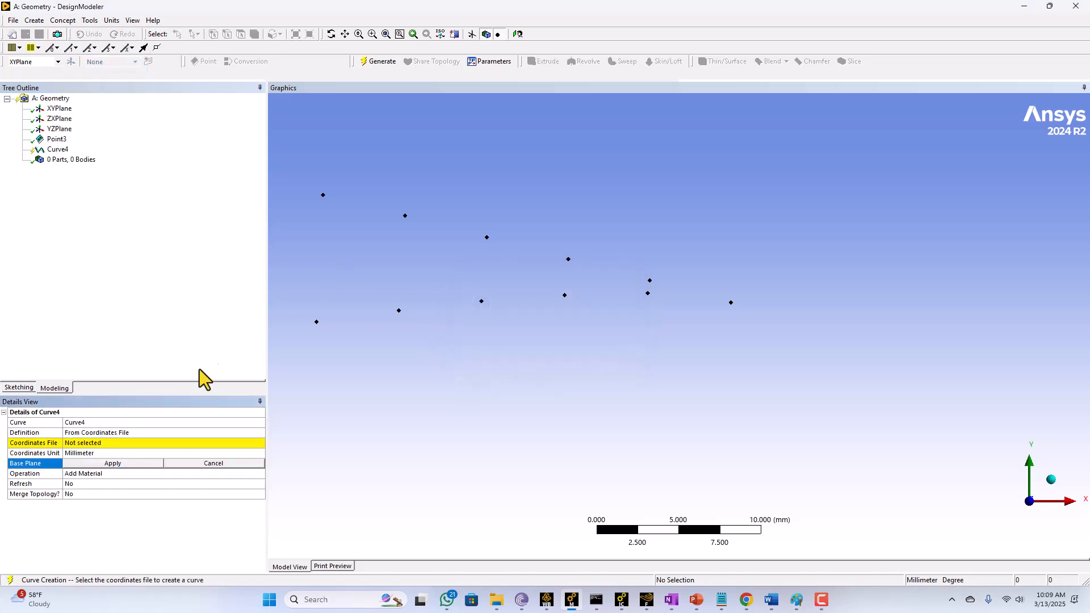
click(126, 442)
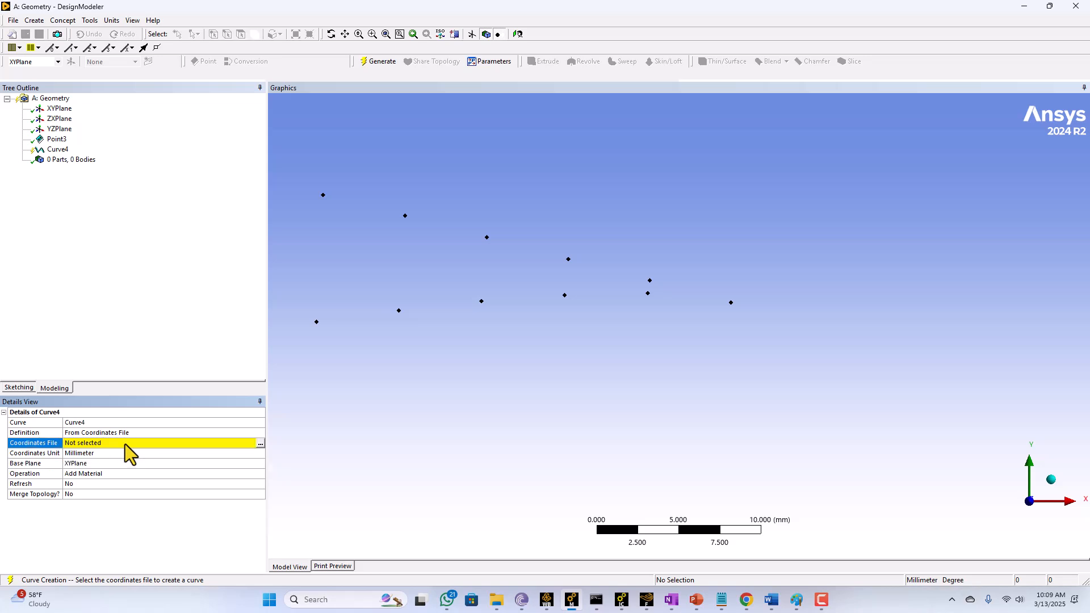
click(261, 443)
click(502, 252)
click(660, 383)
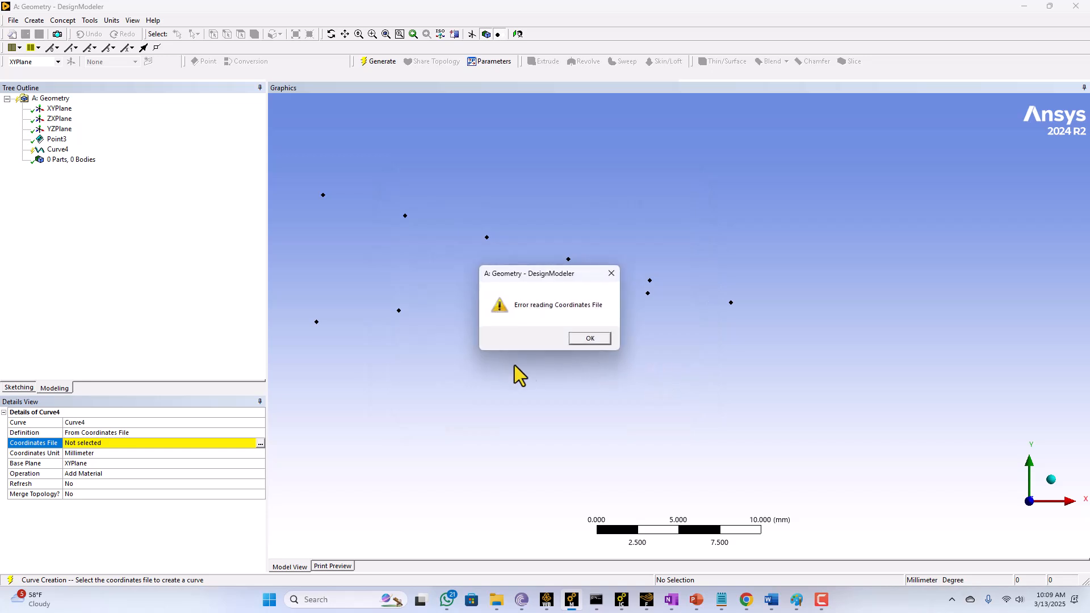
click(590, 338)
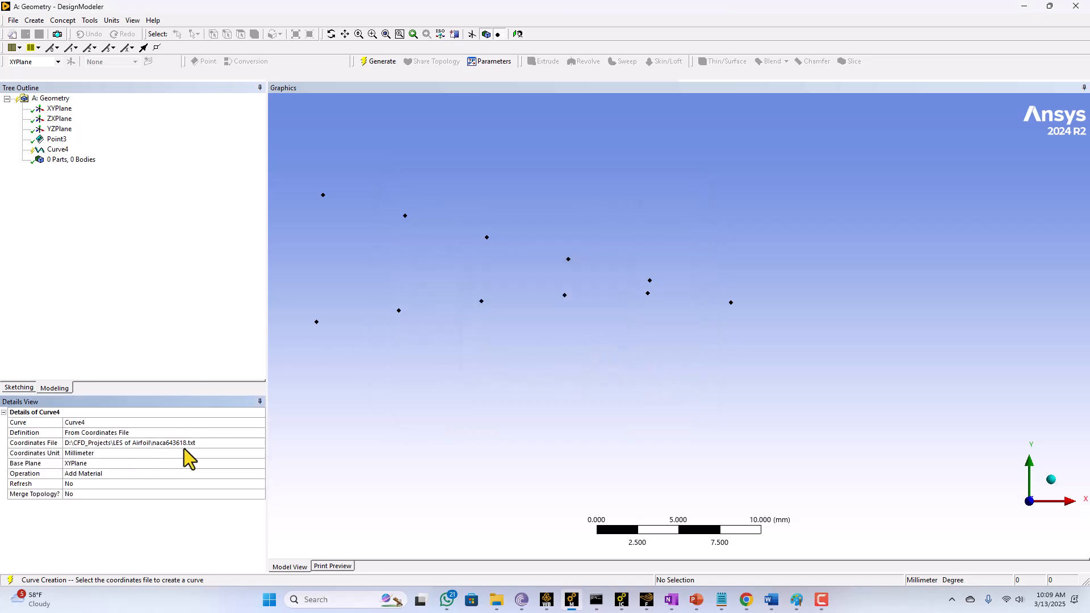
- Replace the curve's coordinates file with naca643618-il.txt
click(201, 444)
click(260, 444)
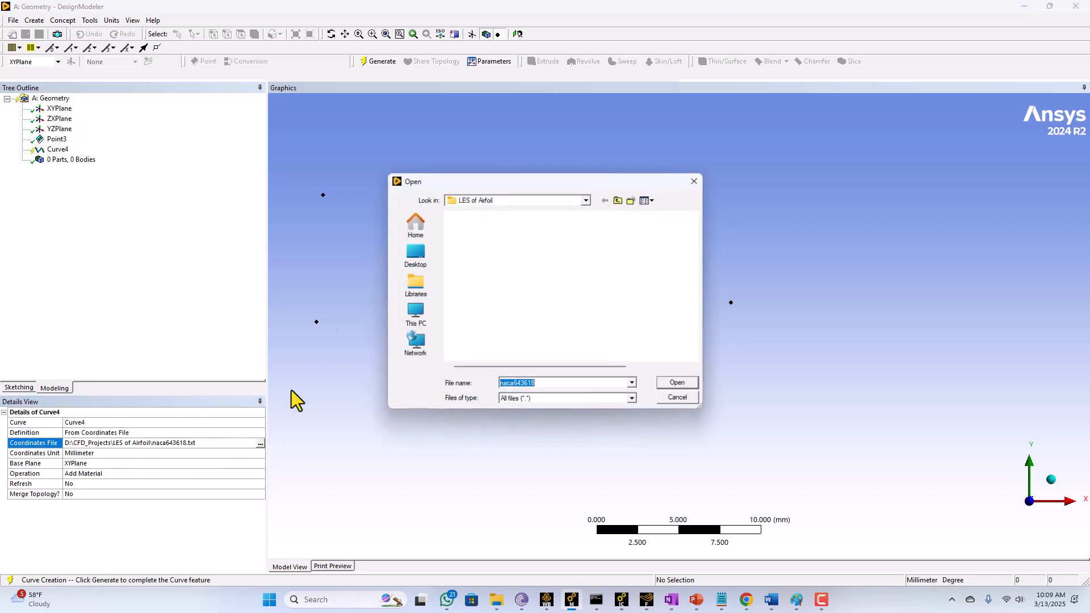
double_click(486, 263)
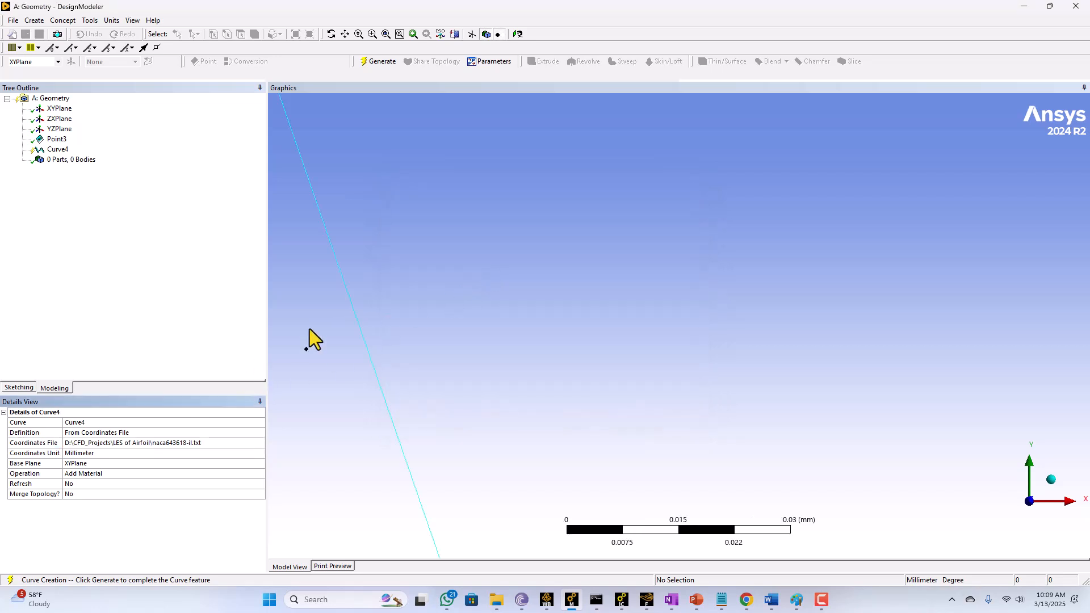
- Examine the previewed airfoil curve closely around the leading edge and at the trailing-edge tip
scroll(489, 338, down, 10)
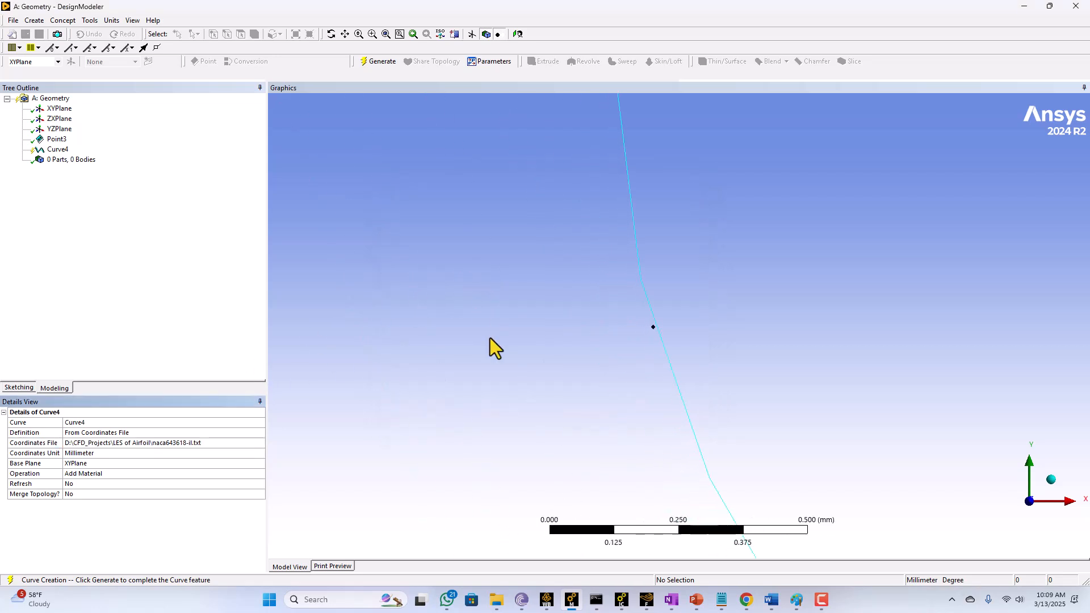
scroll(492, 348, down, 10)
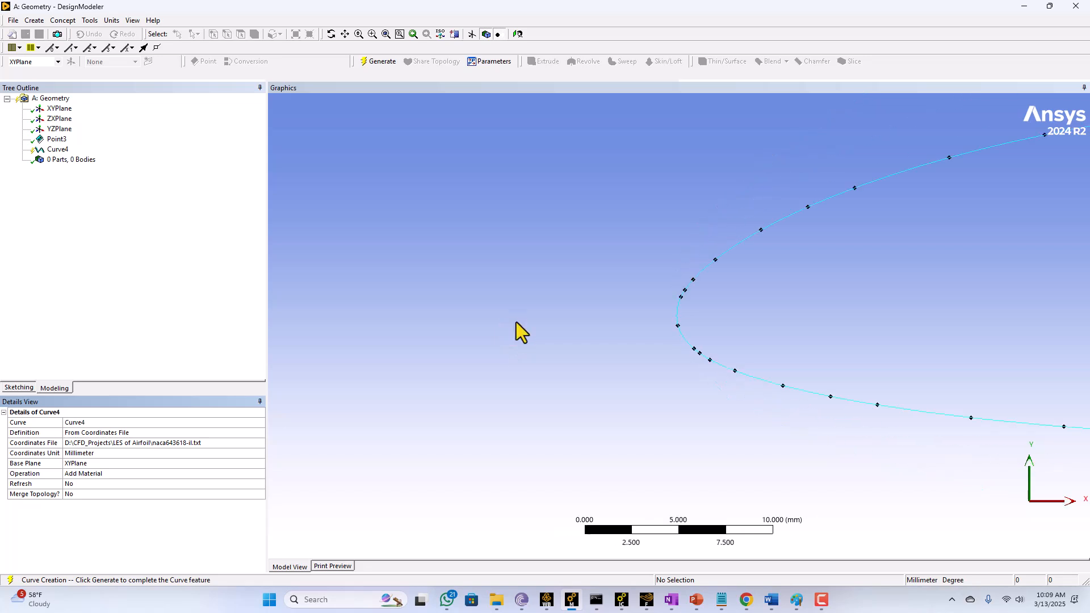
scroll(915, 311, down, 1)
ctrl+middle_drag(915, 312, 374, 307)
scroll(681, 332, up, 12)
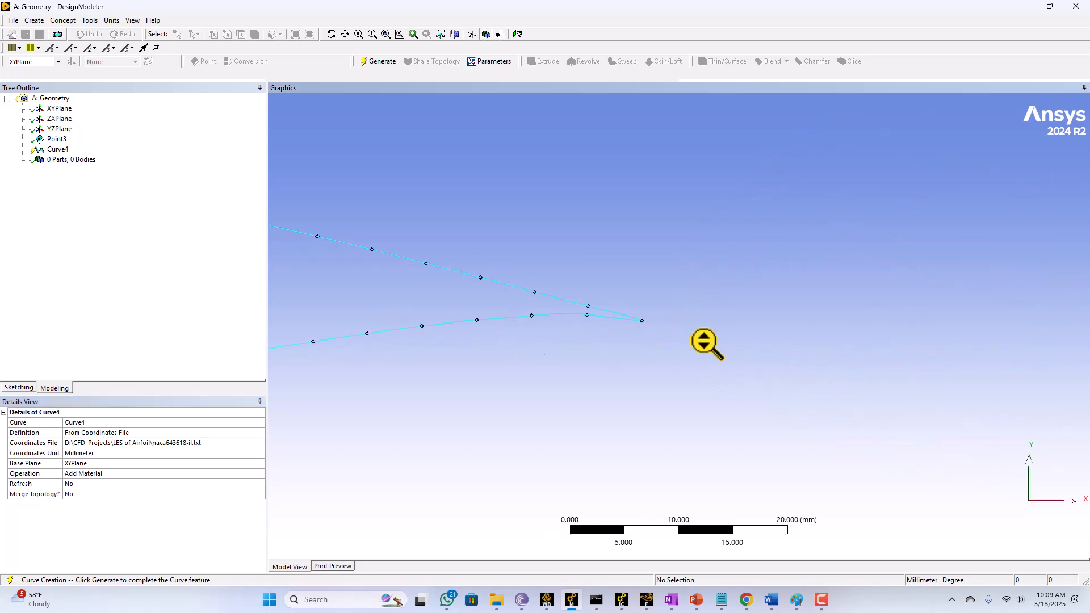
scroll(615, 320, up, 4)
ctrl+middle_drag(485, 328, 855, 345)
scroll(755, 322, up, 5)
ctrl+middle_drag(797, 322, 765, 374)
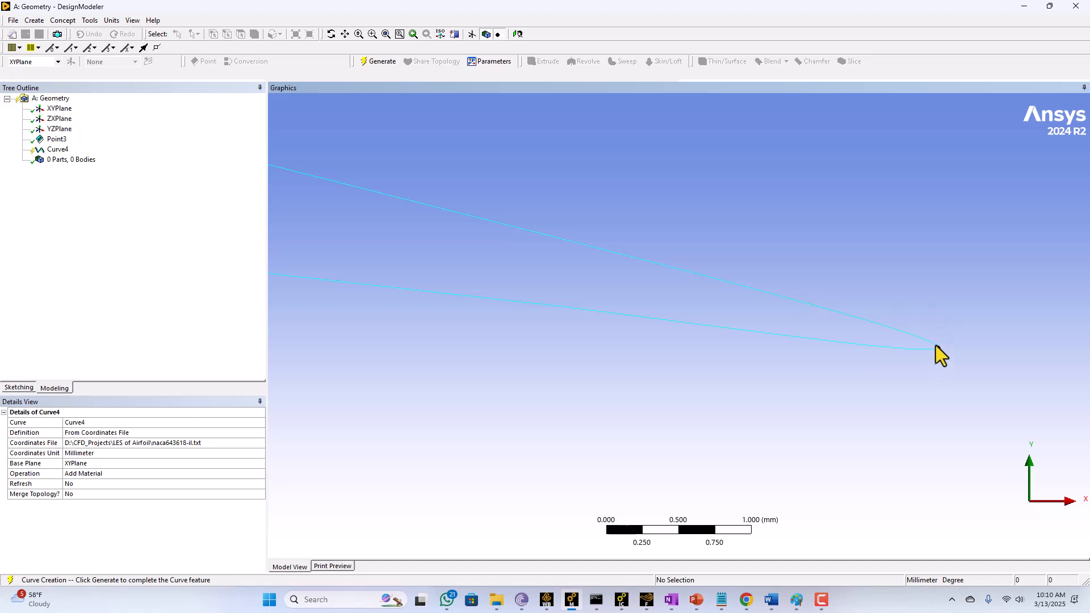
scroll(650, 301, up, 6)
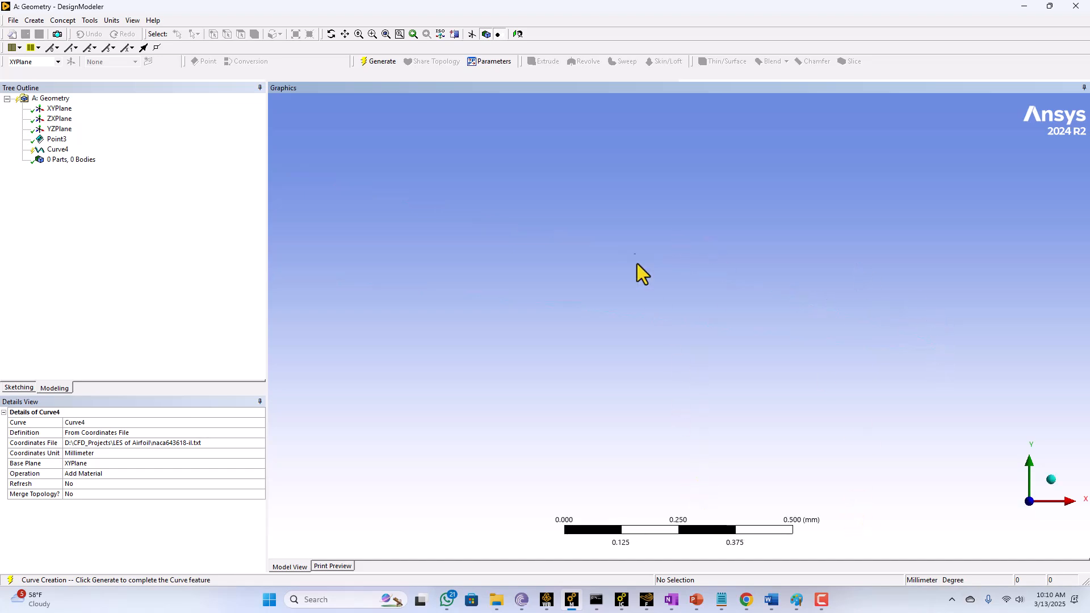
scroll(641, 318, down, 8)
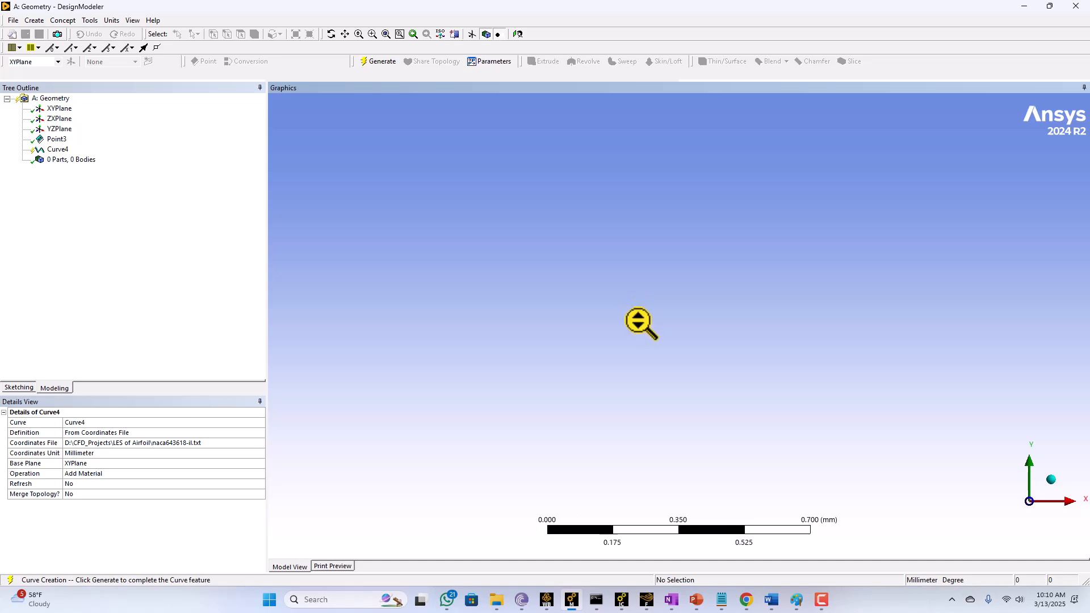
scroll(640, 323, down, 5)
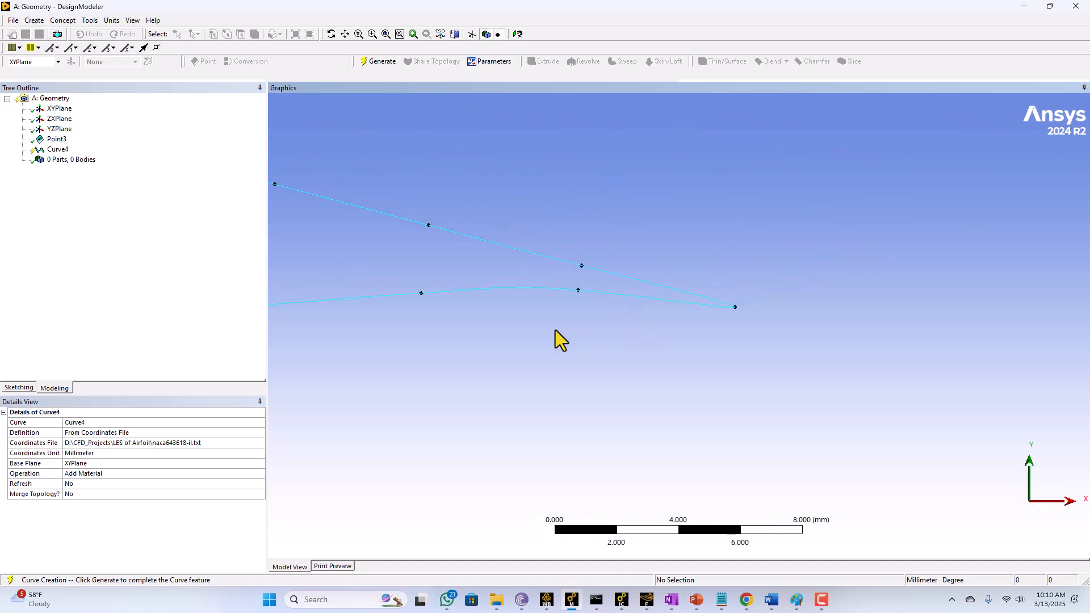
scroll(374, 281, down, 2)
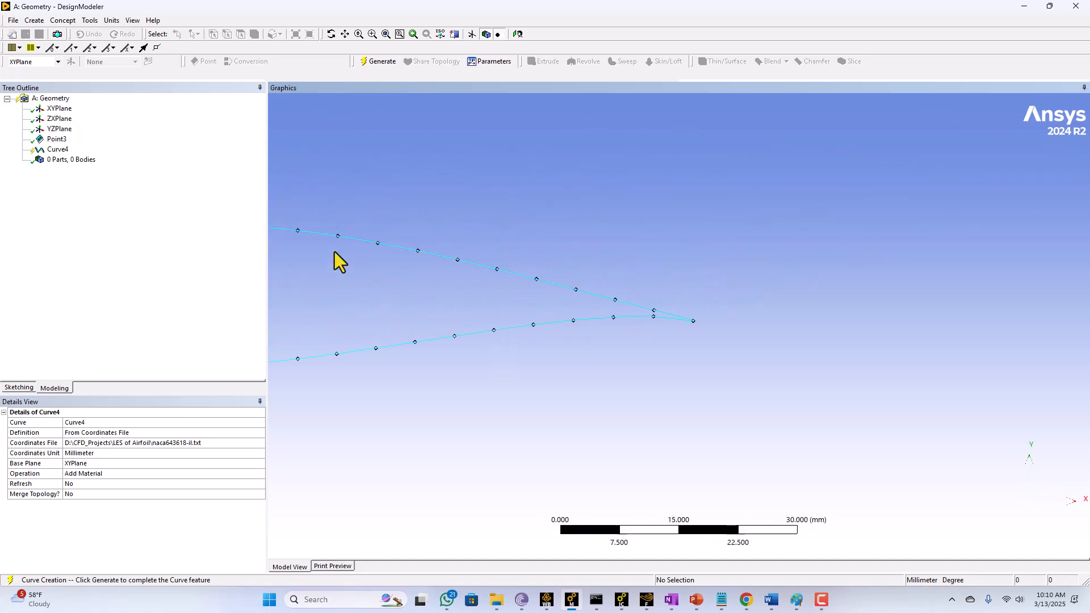
- Delete the ungenerated Curve4 feature from the model tree
right_click(59, 151)
click(84, 161)
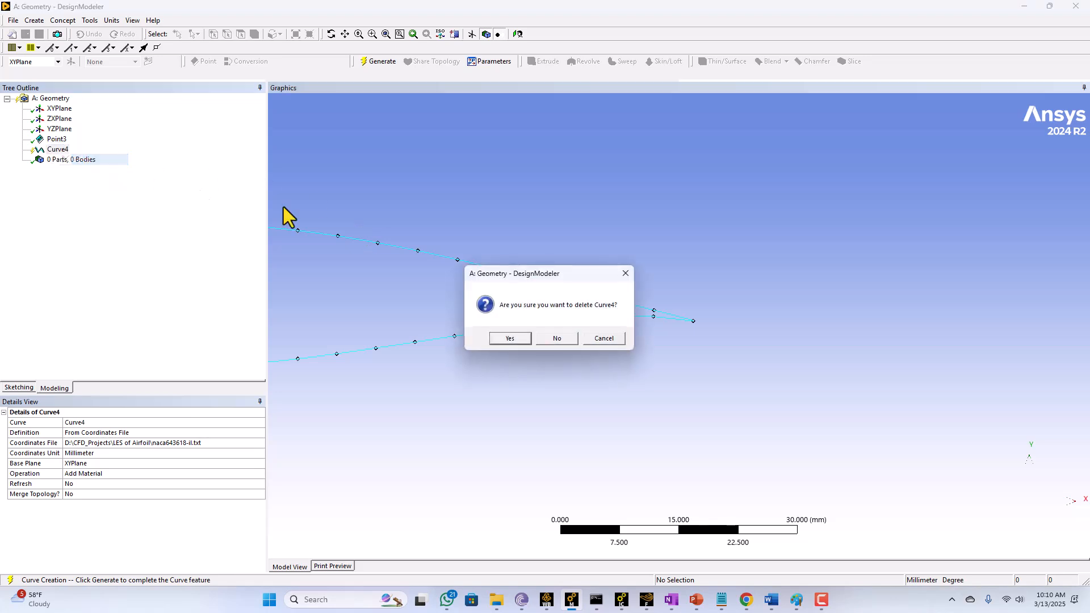
click(511, 339)
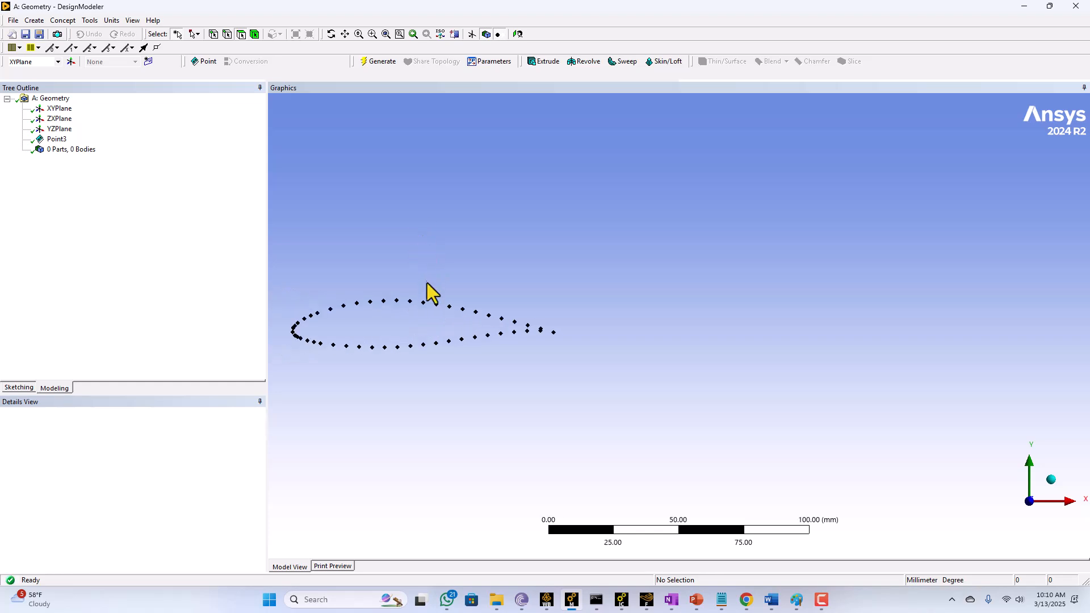
- Add a new 3D curve and set its definition to Point Selection
click(35, 21)
mouse_move(61, 21)
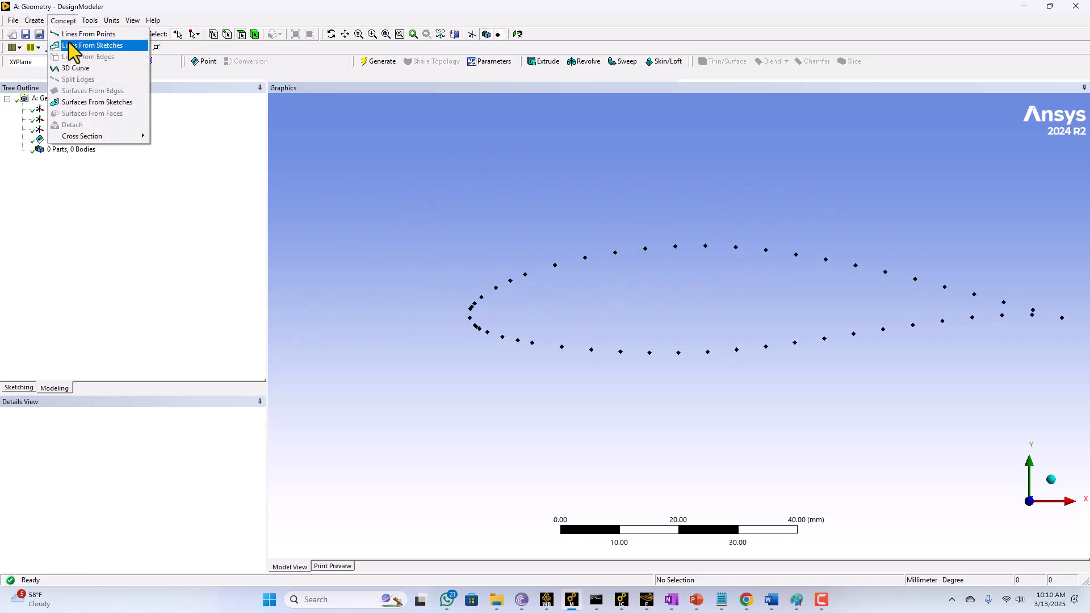
click(76, 68)
scroll(423, 352, up, 5)
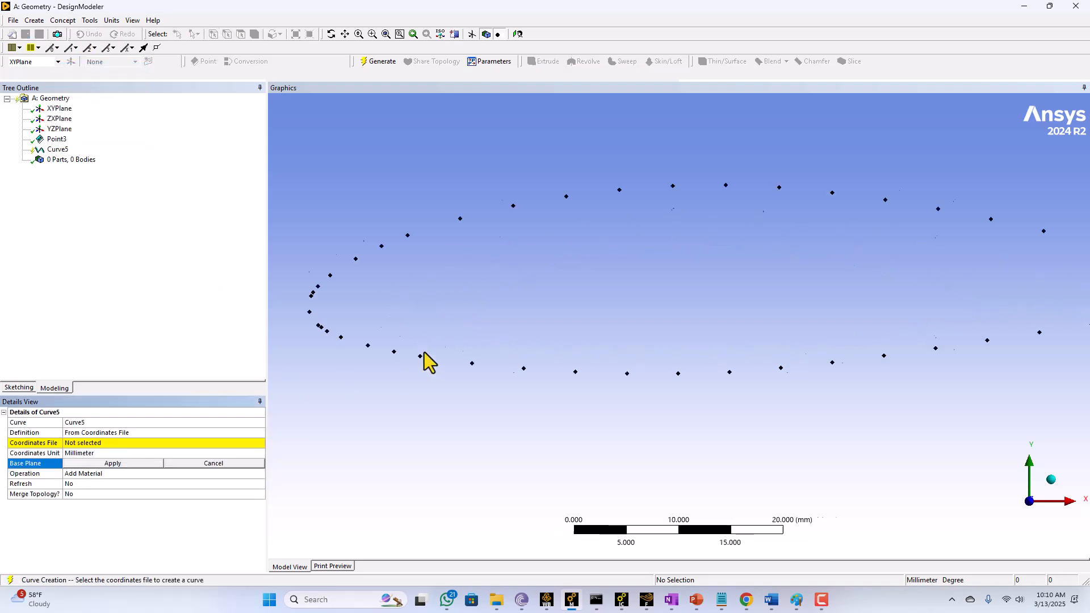
click(134, 443)
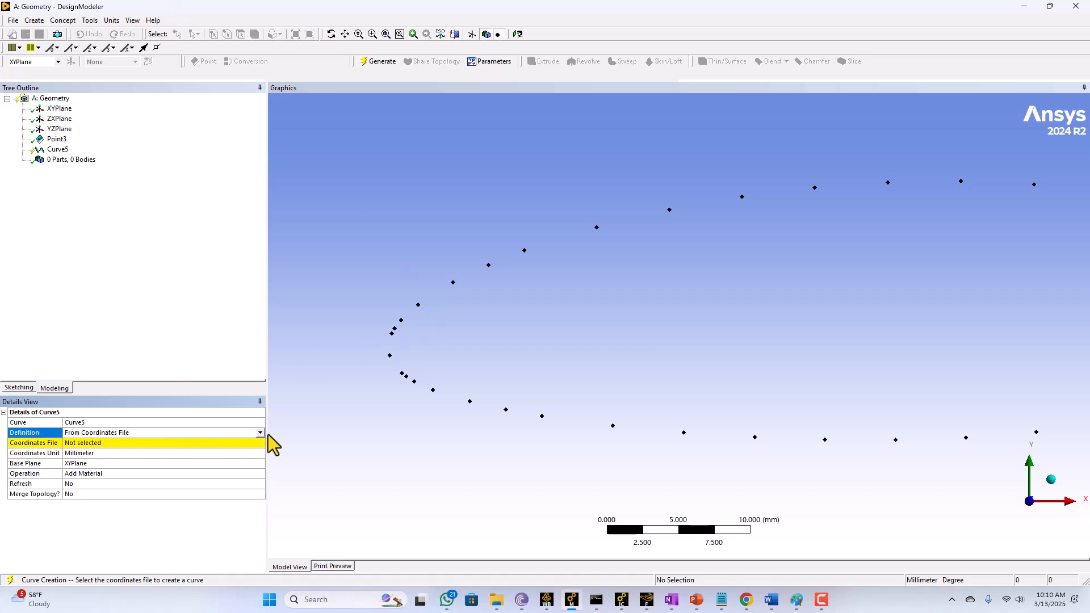
click(113, 433)
click(109, 442)
click(101, 444)
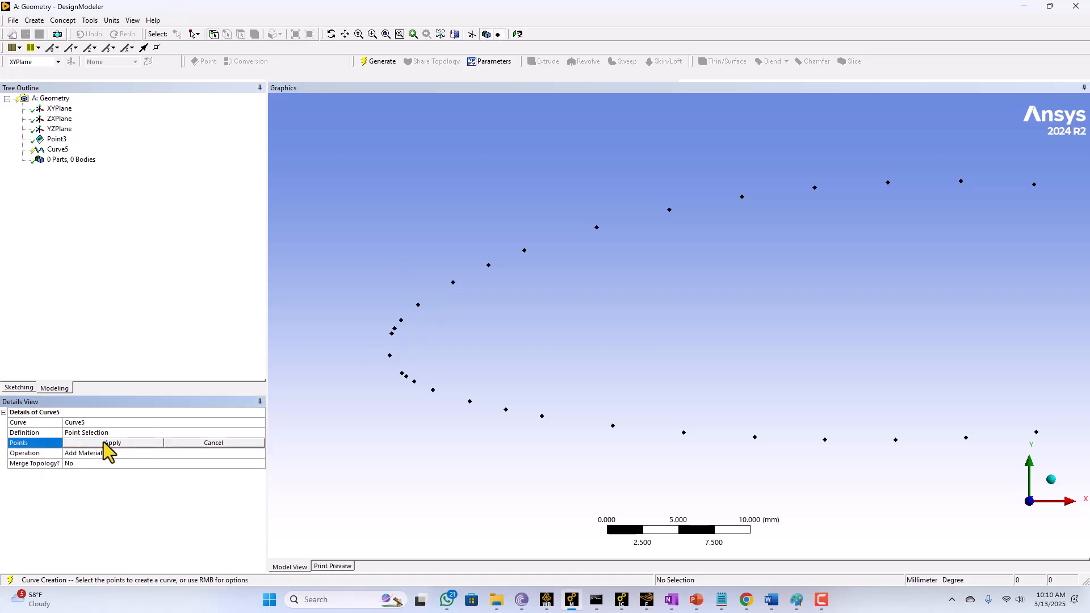
- Pick the nine consecutive points around the airfoil's leading edge, apply them as the curve's points and generate the curve
click(419, 305)
click(401, 320)
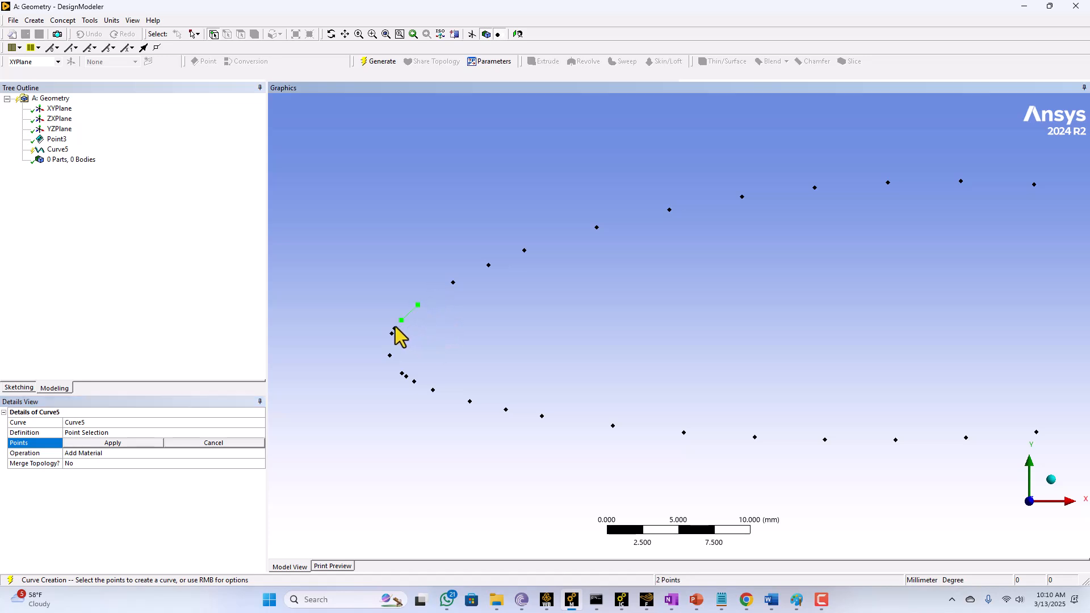
click(394, 330)
click(392, 333)
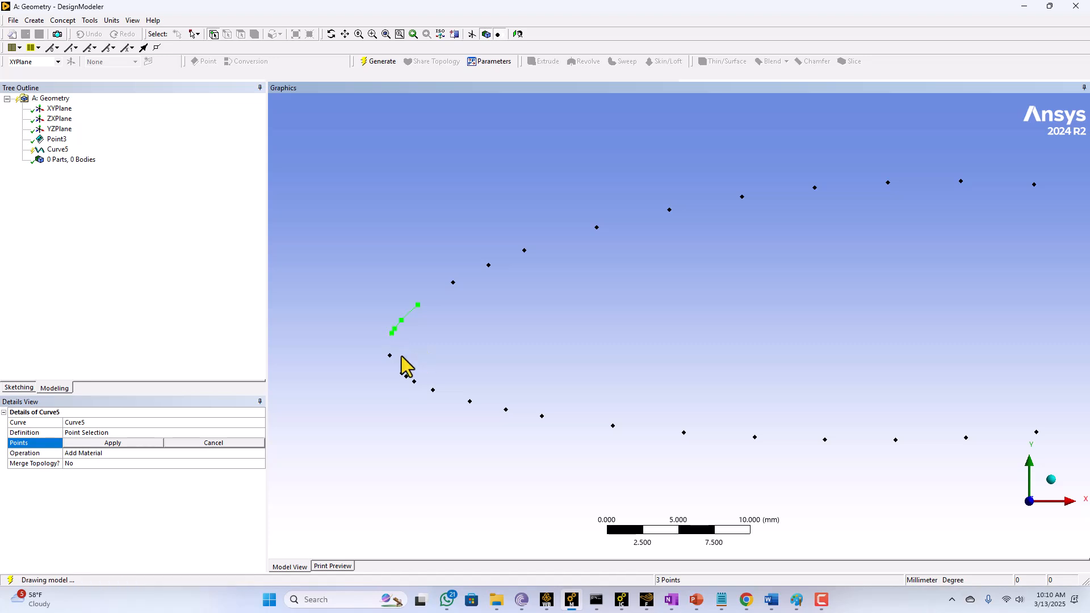
click(389, 356)
click(402, 374)
click(406, 376)
click(414, 382)
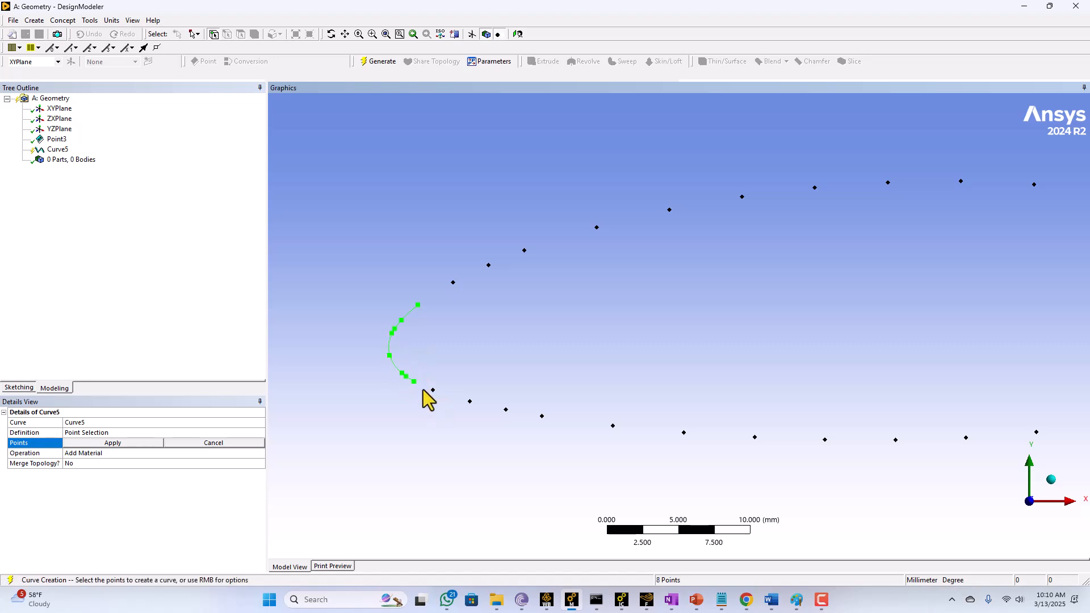
click(432, 390)
click(125, 446)
click(387, 66)
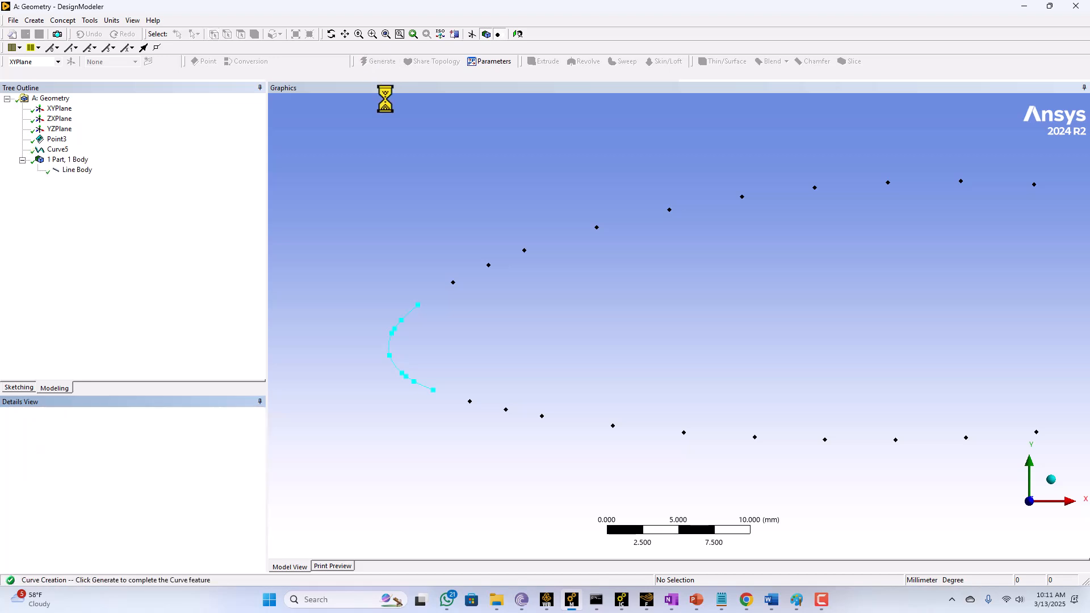
- Switch to Notepad and examine the point numbering and coordinates in the naca643618 airfoil file from first to last point
ctrl+middle_drag(427, 300, 728, 257)
scroll(441, 257, up, 2)
scroll(441, 258, up, 2)
scroll(556, 242, up, 3)
ctrl+middle_drag(556, 242, 546, 280)
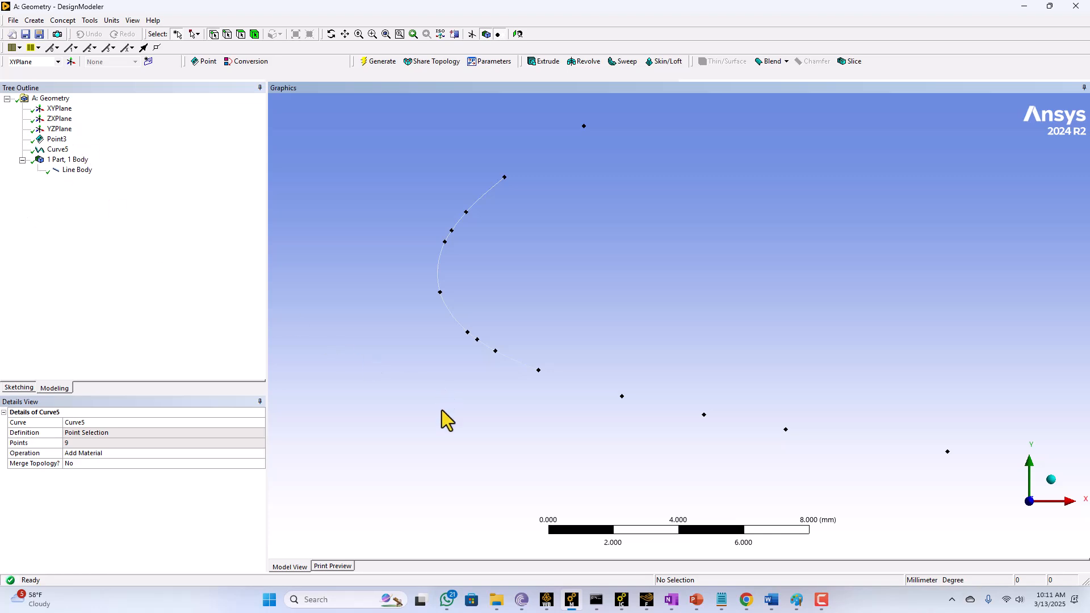
click(722, 601)
scroll(639, 295, up, 6)
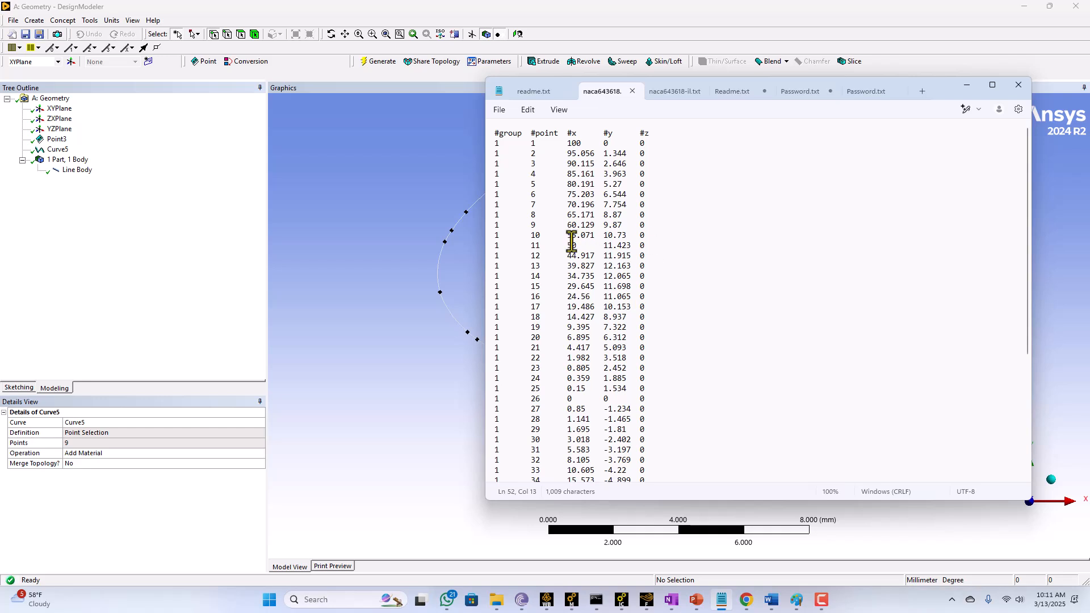
drag(935, 86, 774, 132)
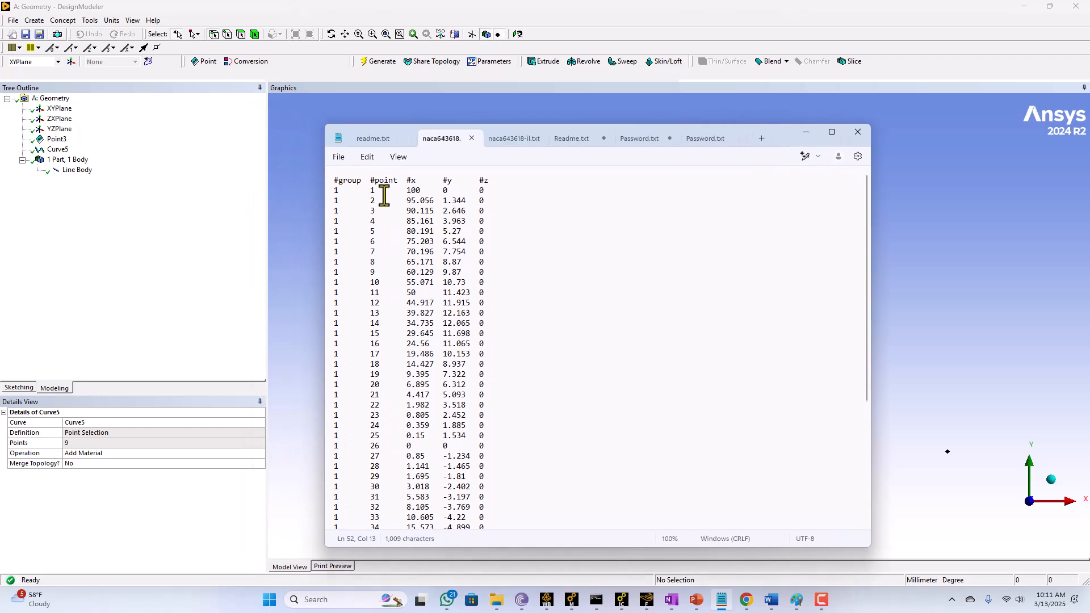
scroll(448, 292, down, 6)
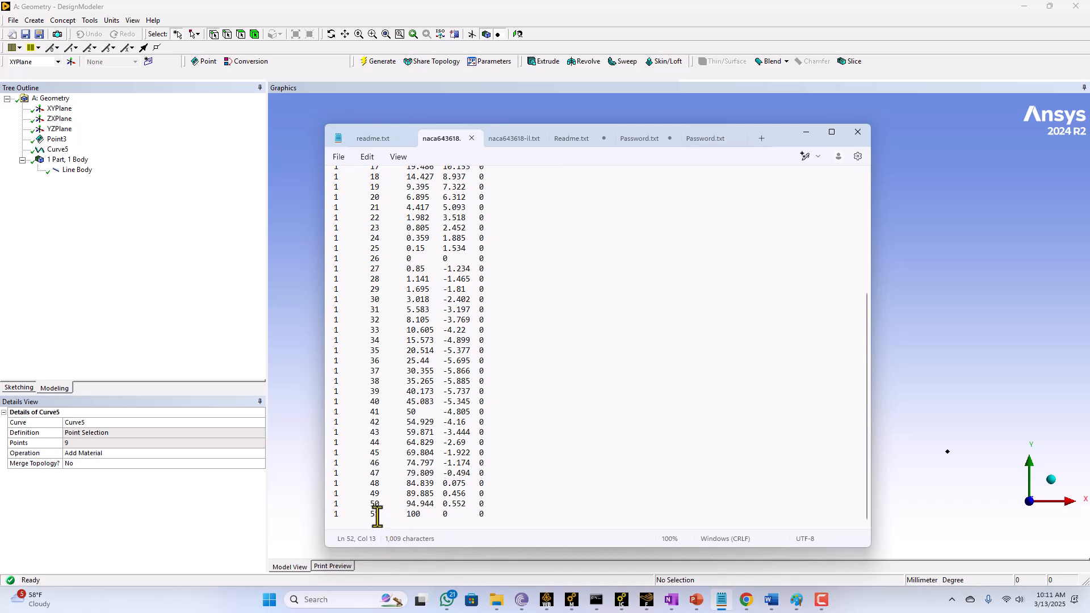
- Change the last point's number to 0, clear its x, y and z coordinates, and save the airfoil file
drag(378, 514, 369, 517)
text(0)
drag(408, 514, 487, 513)
key(BackSpace)
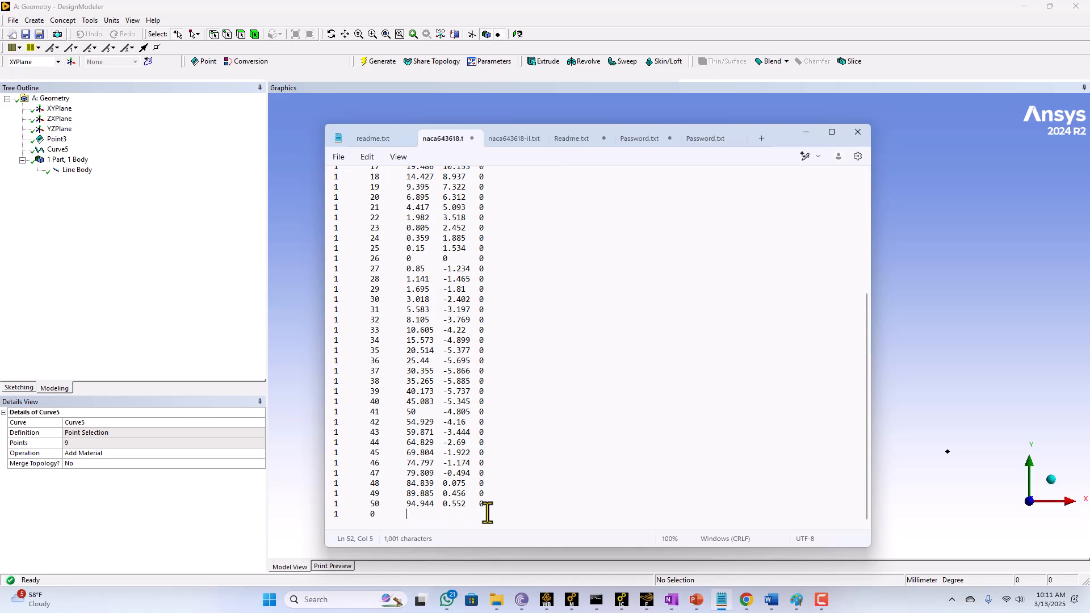
click(343, 157)
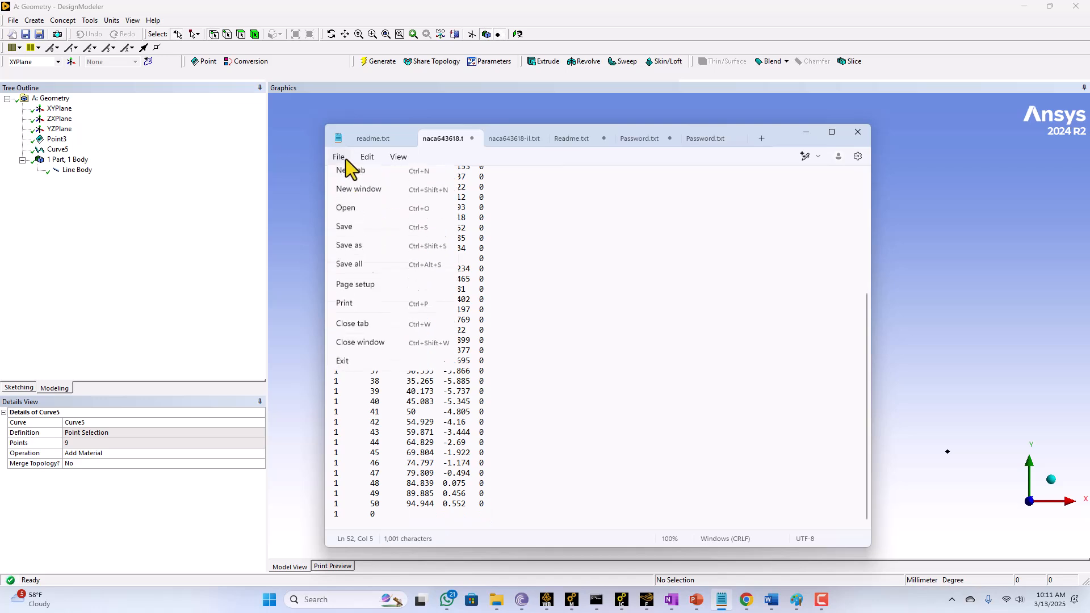
click(352, 233)
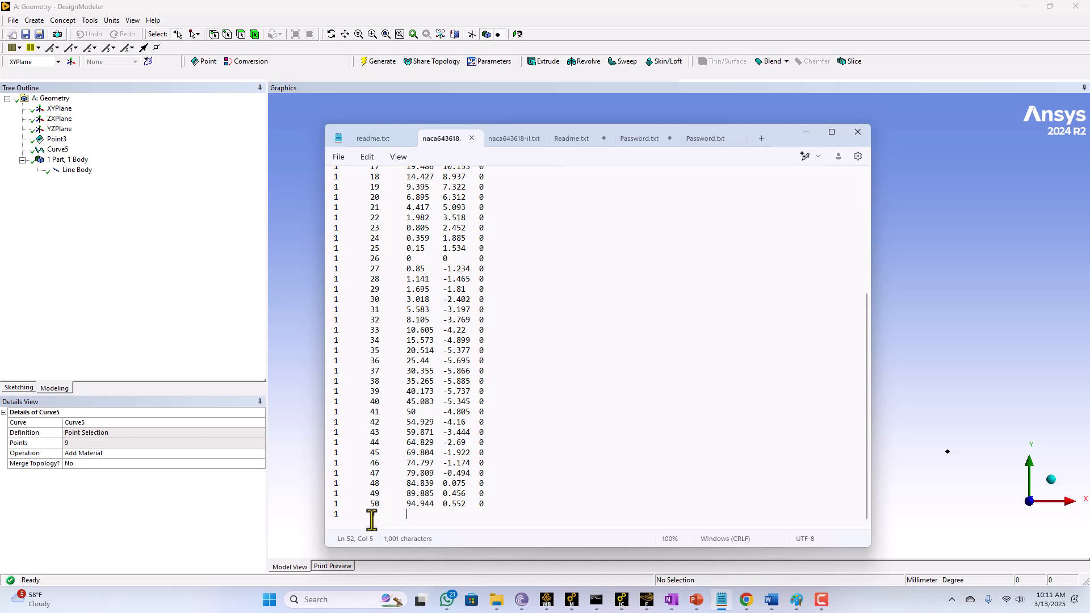
- Number the last point 51 and copy the first point's coordinates 100, 0, 0
drag(377, 516, 366, 516)
text(51)
scroll(487, 389, up, 10)
drag(407, 190, 487, 192)
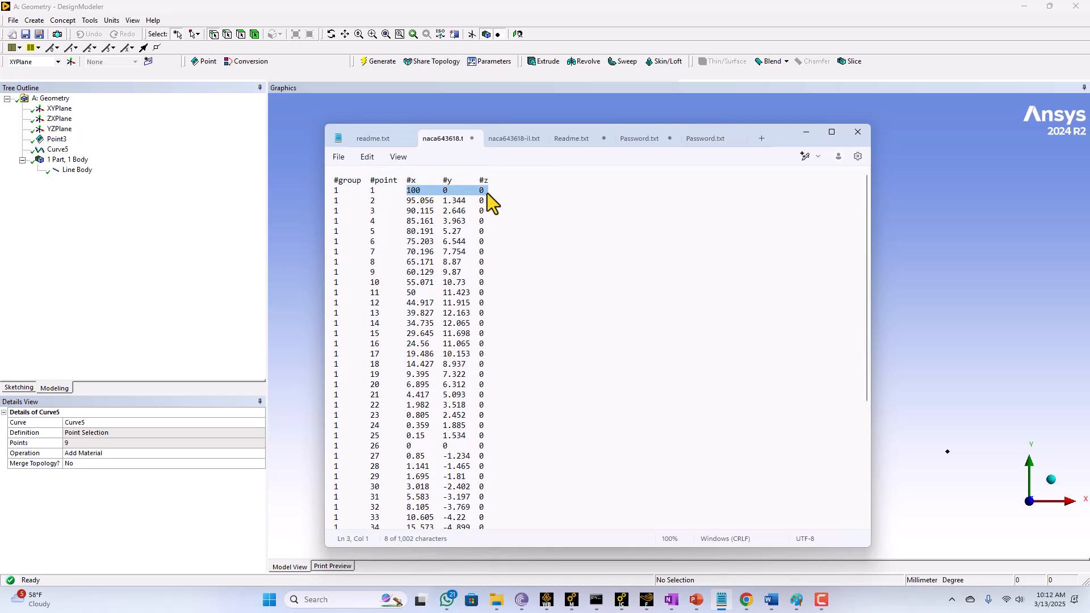
right_click(479, 194)
click(505, 257)
- Paste the copied coordinates into point 51's row, remove the surplus character after it, and save the file
scroll(505, 257, down, 6)
click(411, 515)
right_click(410, 515)
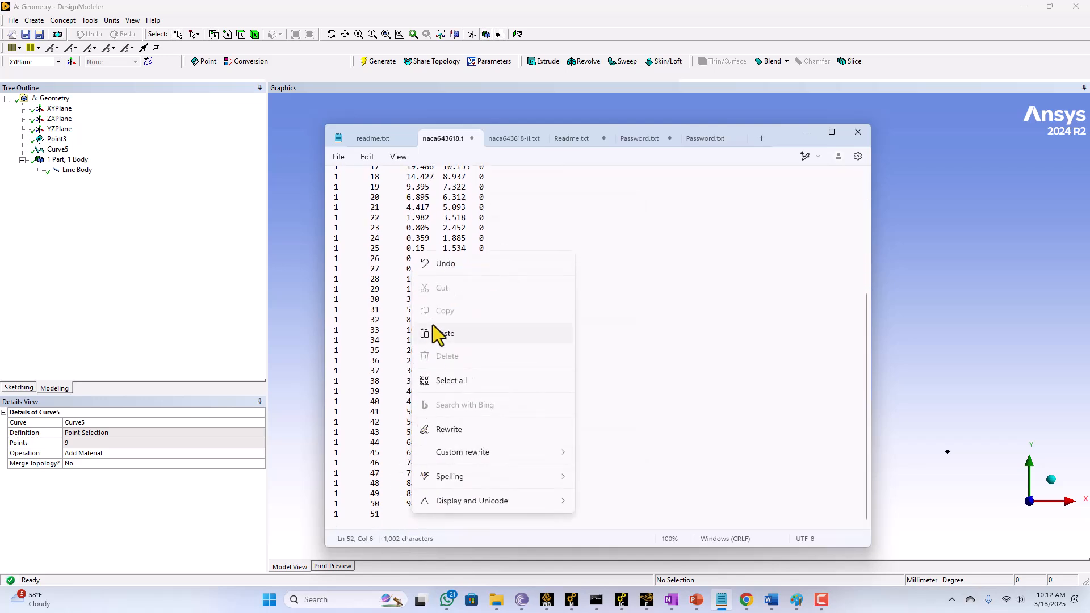
click(436, 333)
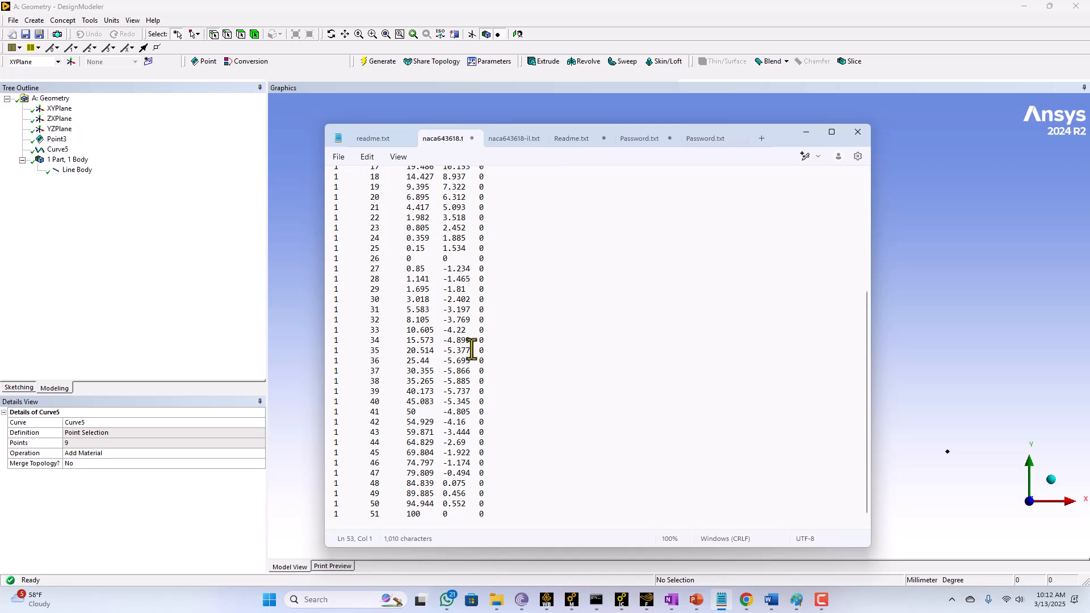
key(Delete)
click(343, 162)
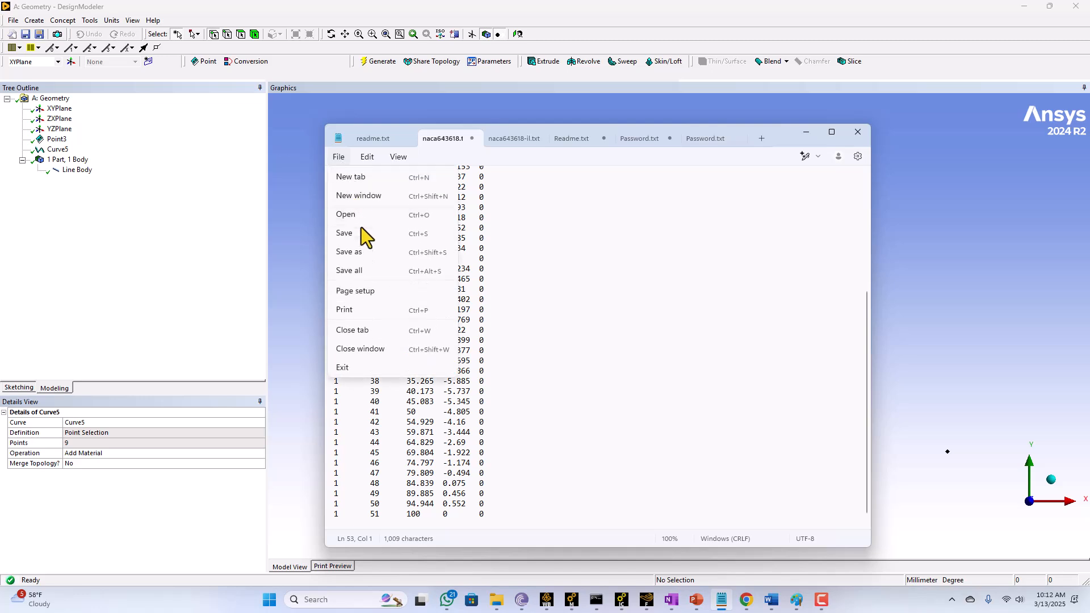
click(359, 237)
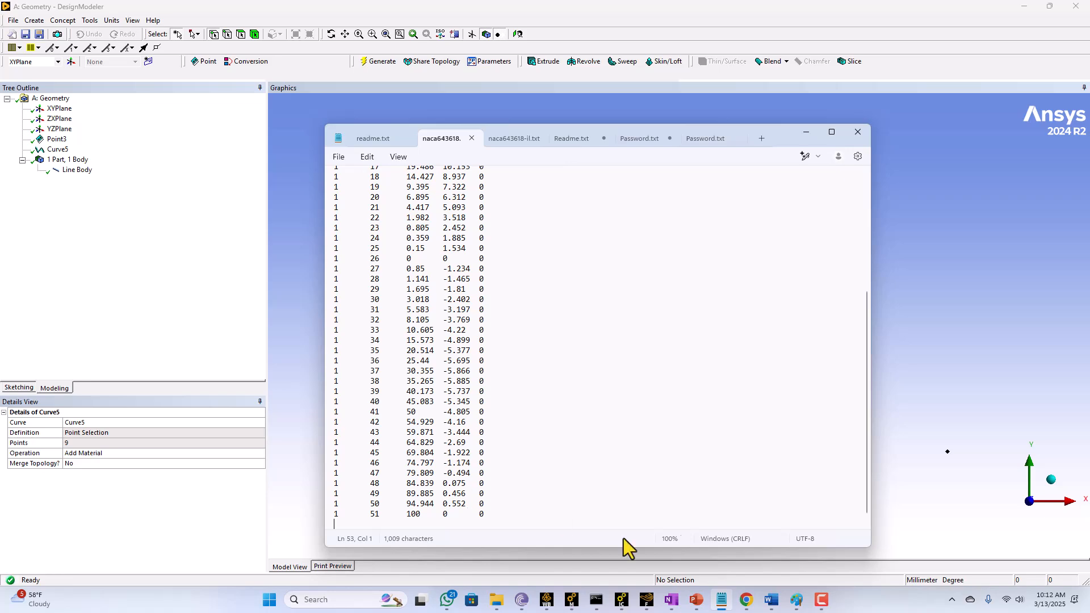
- Switch back to DesignModeler and delete the Point3 and Curve5 features from the model tree
click(621, 601)
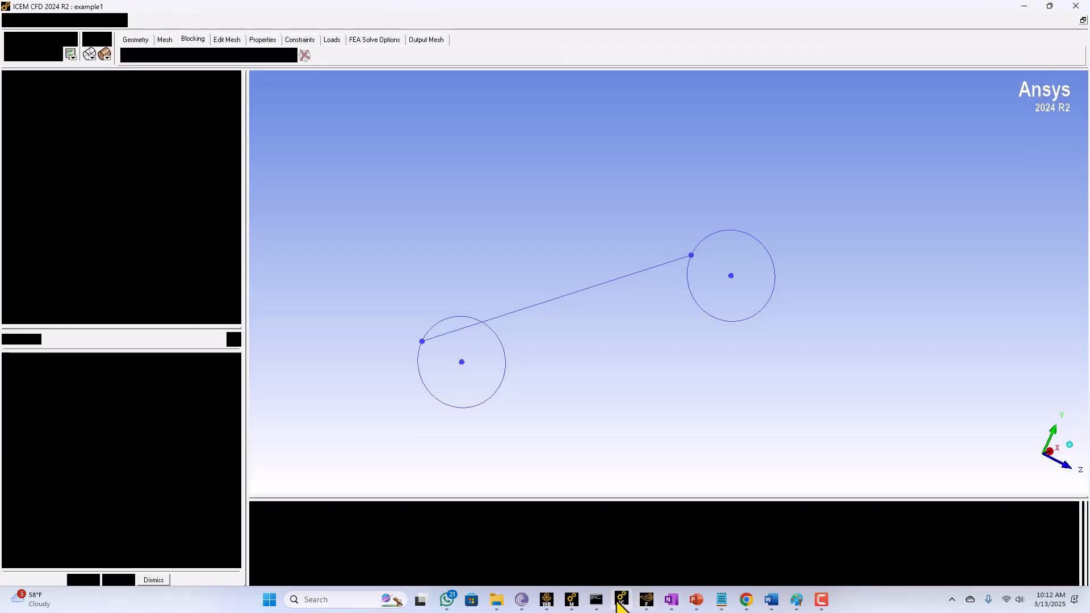
click(572, 601)
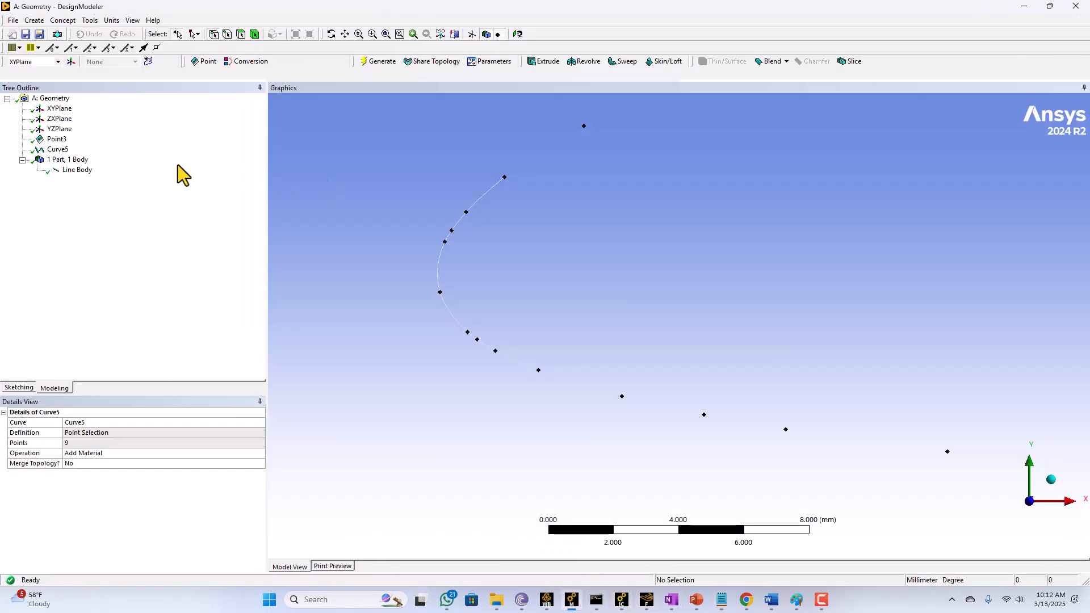
click(56, 150)
click(57, 140)
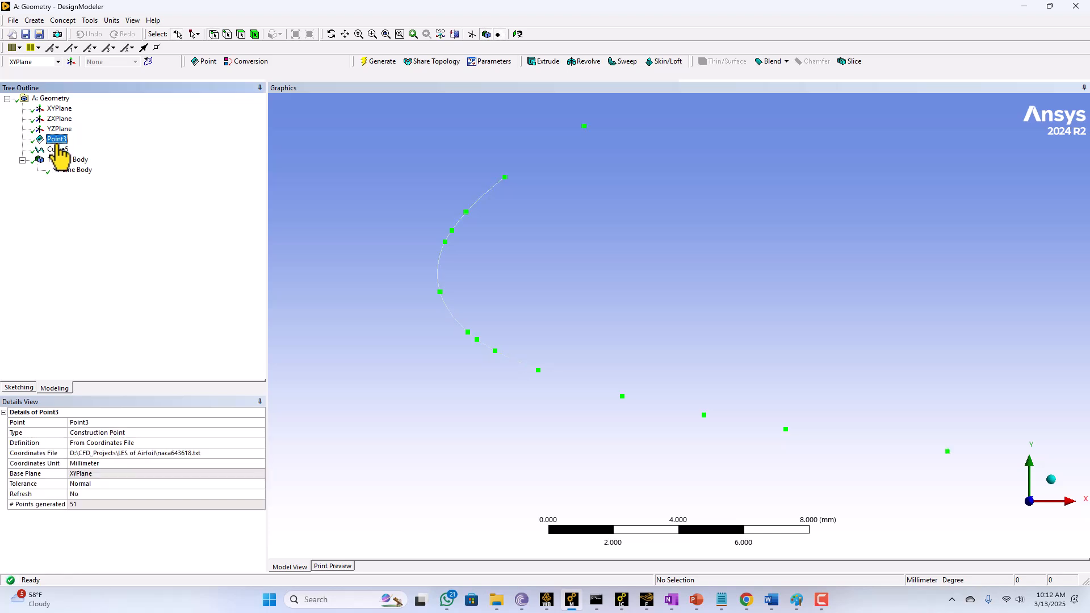
ctrl+click(56, 149)
right_click(62, 141)
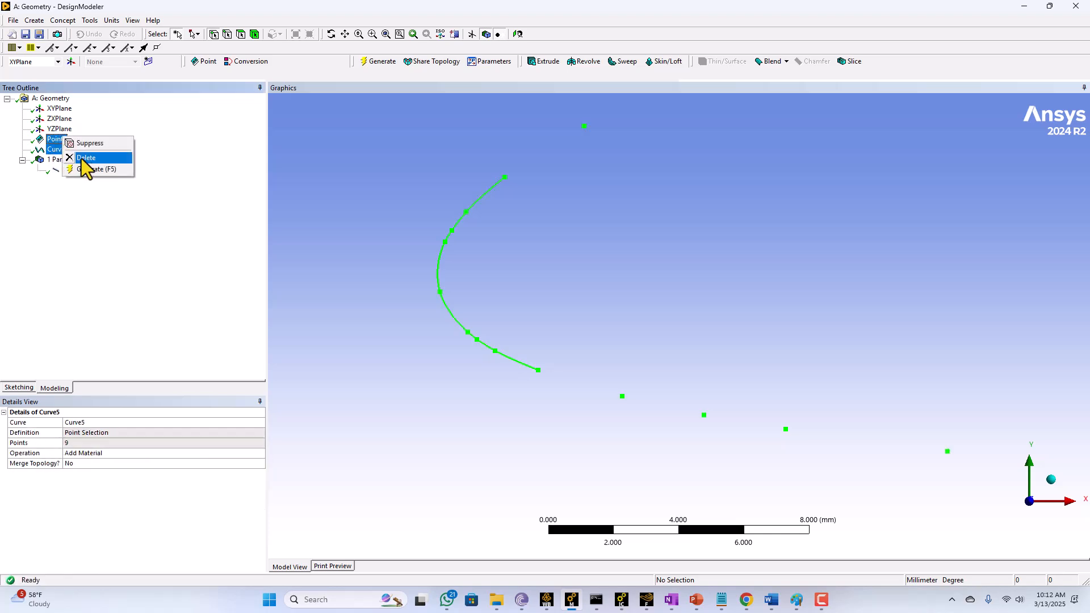
click(90, 157)
click(530, 338)
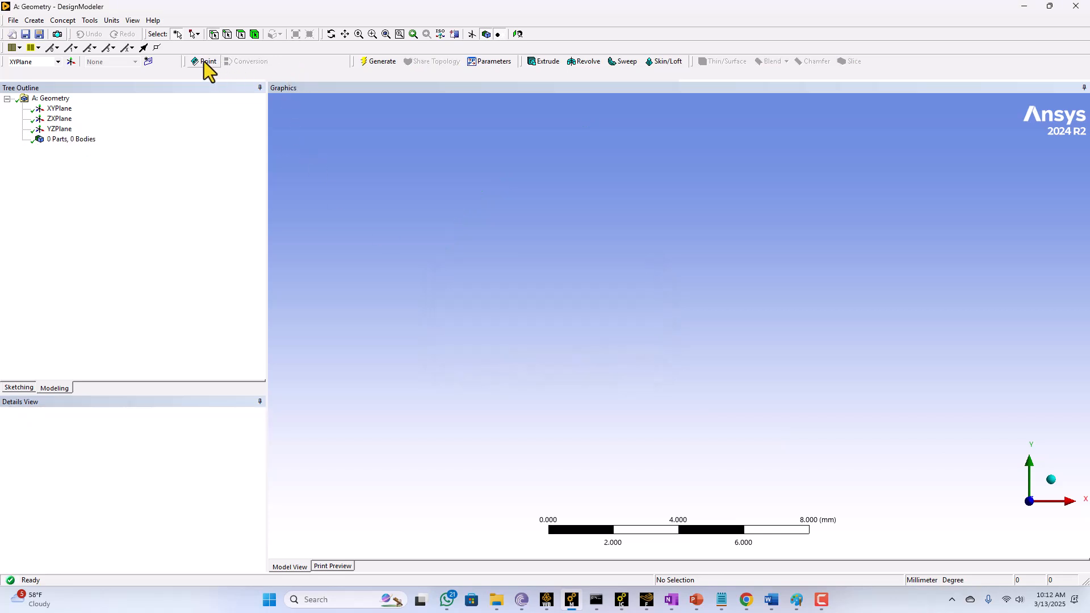
- Add a new construction point feature defined from a coordinates file and browse for its source file
click(35, 21)
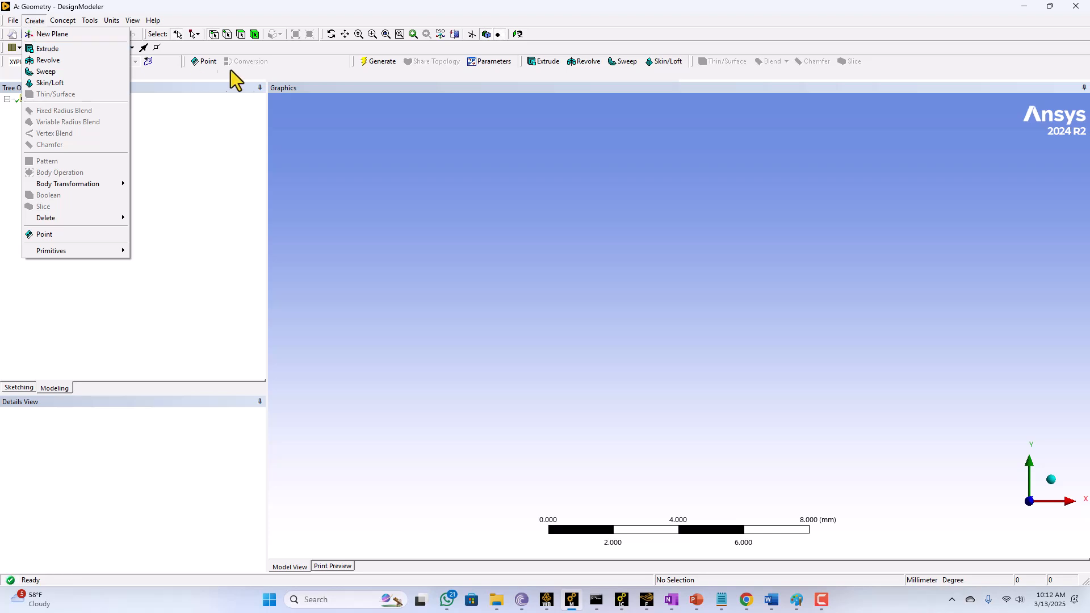
click(202, 62)
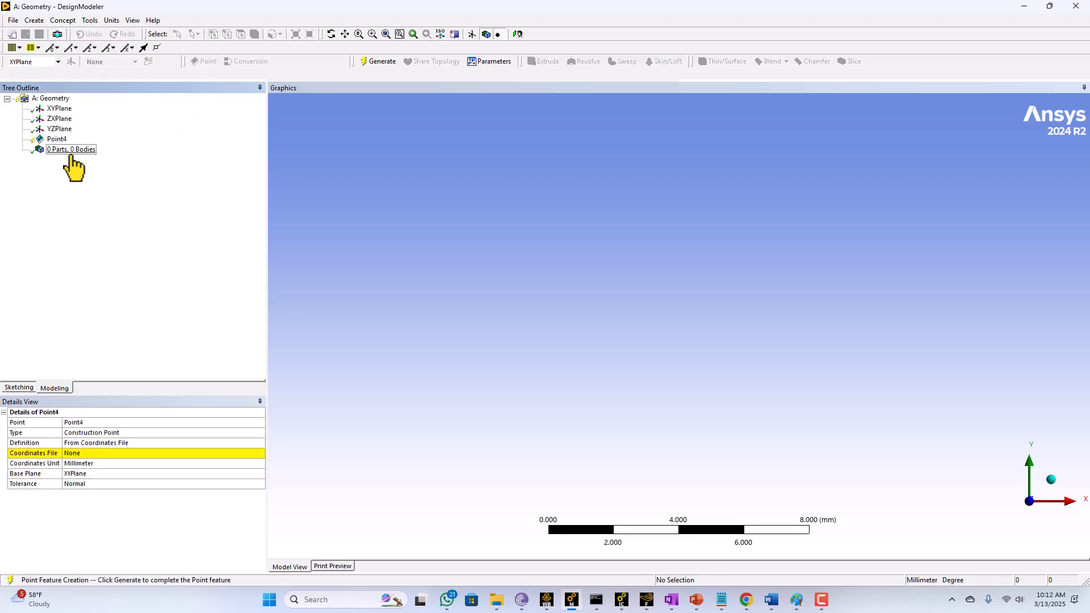
click(132, 433)
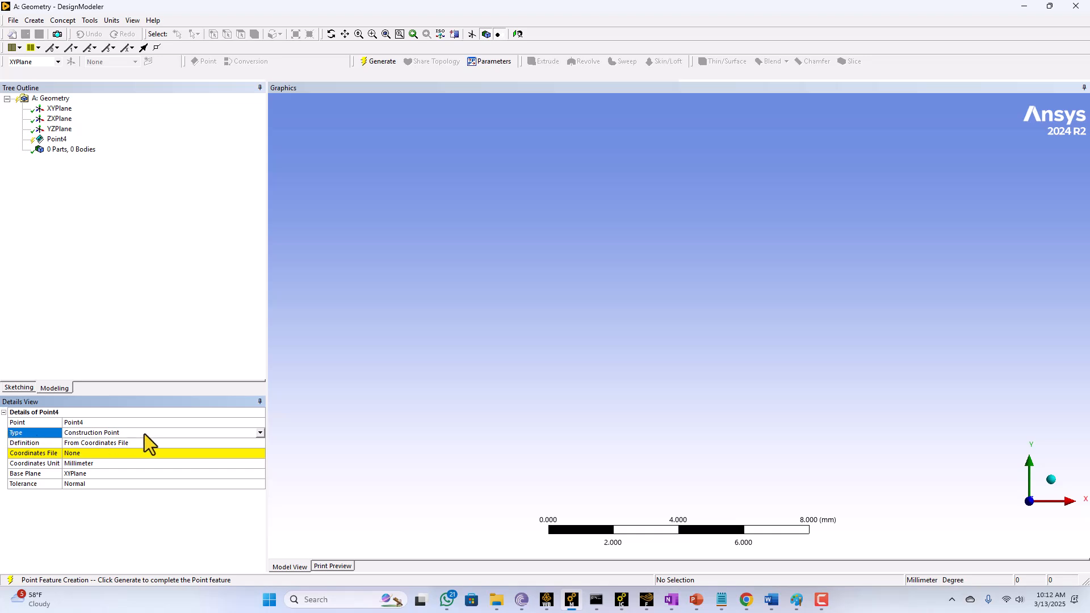
click(80, 443)
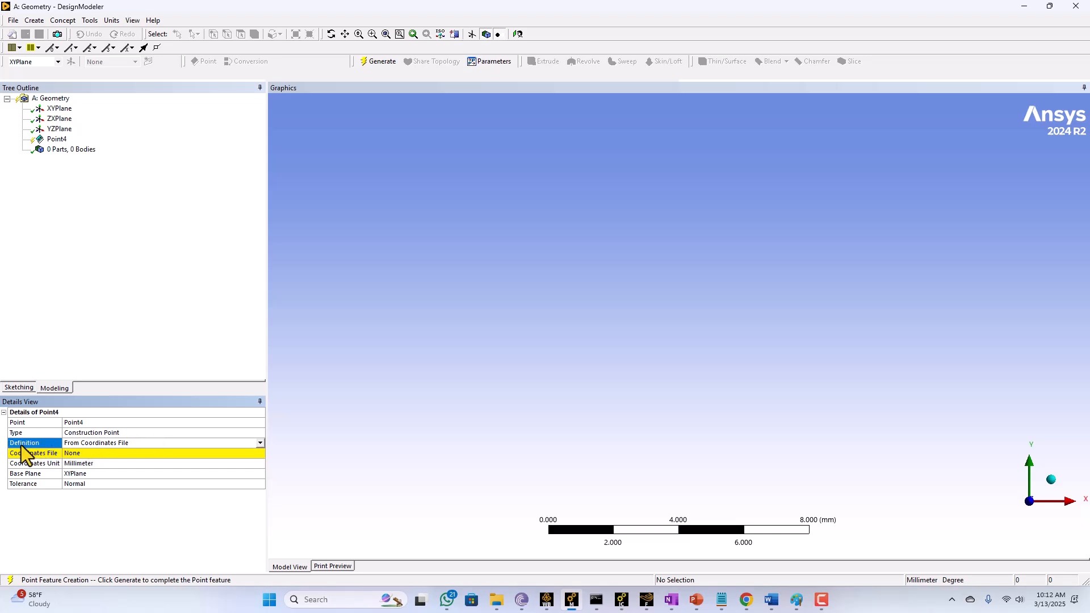
click(97, 456)
click(485, 252)
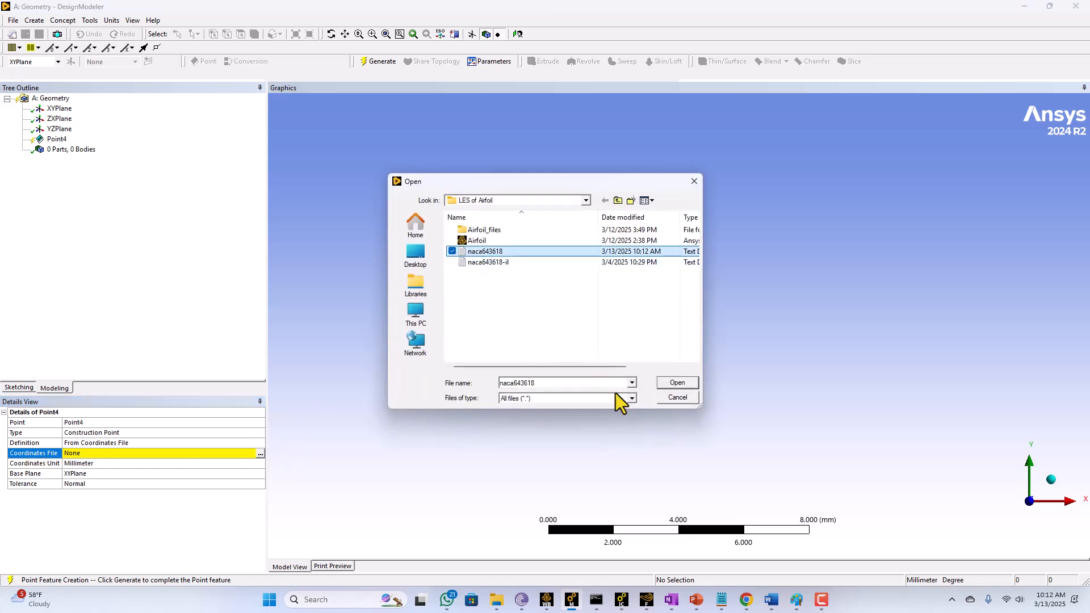
- Switch to Notepad, save the naca643618 file again and check its last rows
click(722, 601)
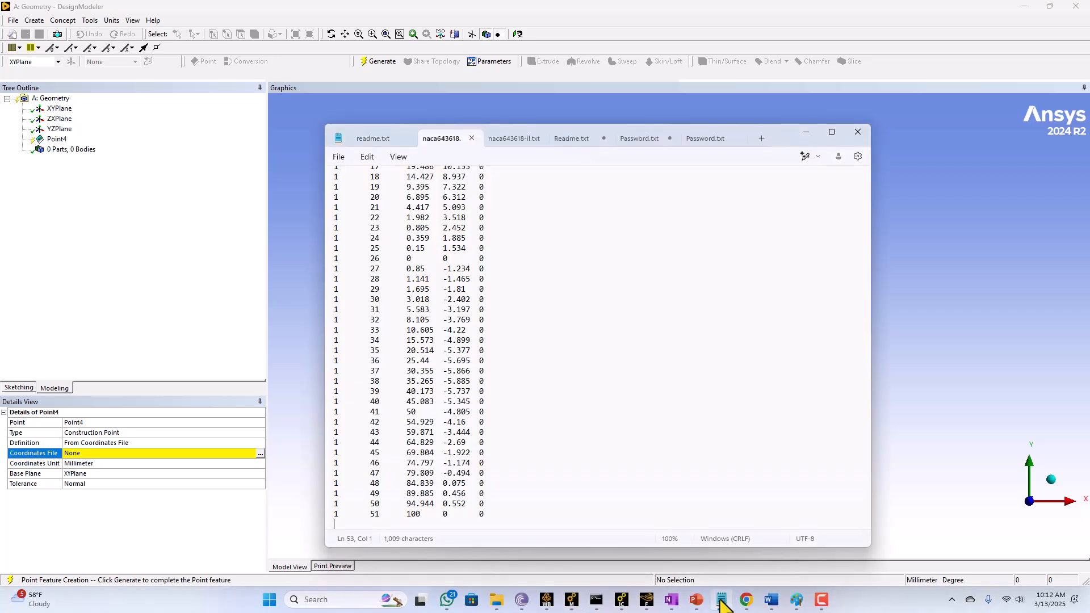
click(338, 156)
click(355, 236)
scroll(420, 352, down, 1)
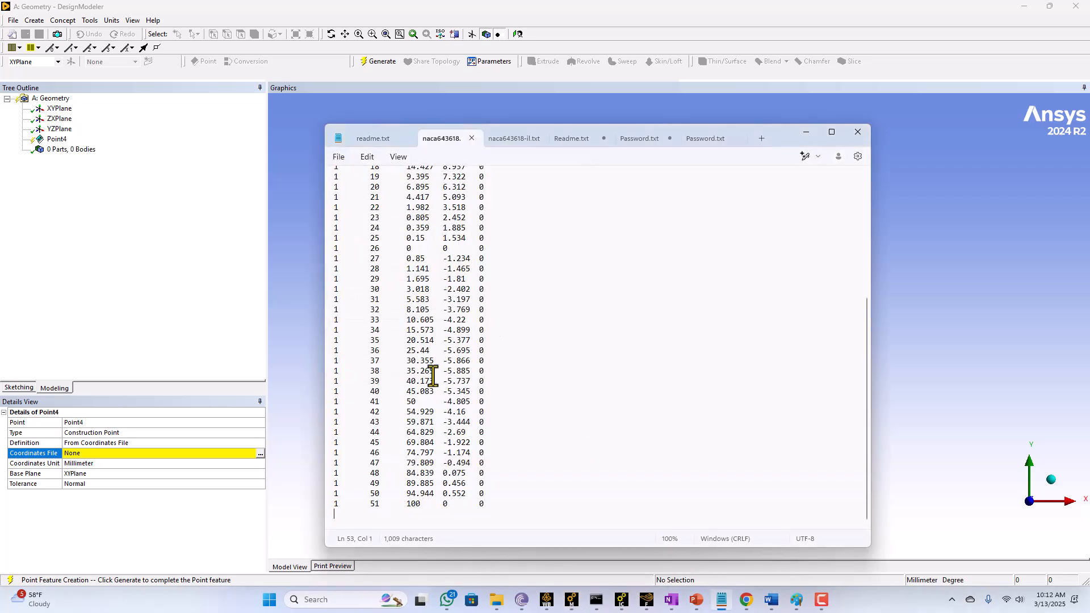
- Load naca643618 as the point feature's coordinates file and generate the airfoil points
click(260, 453)
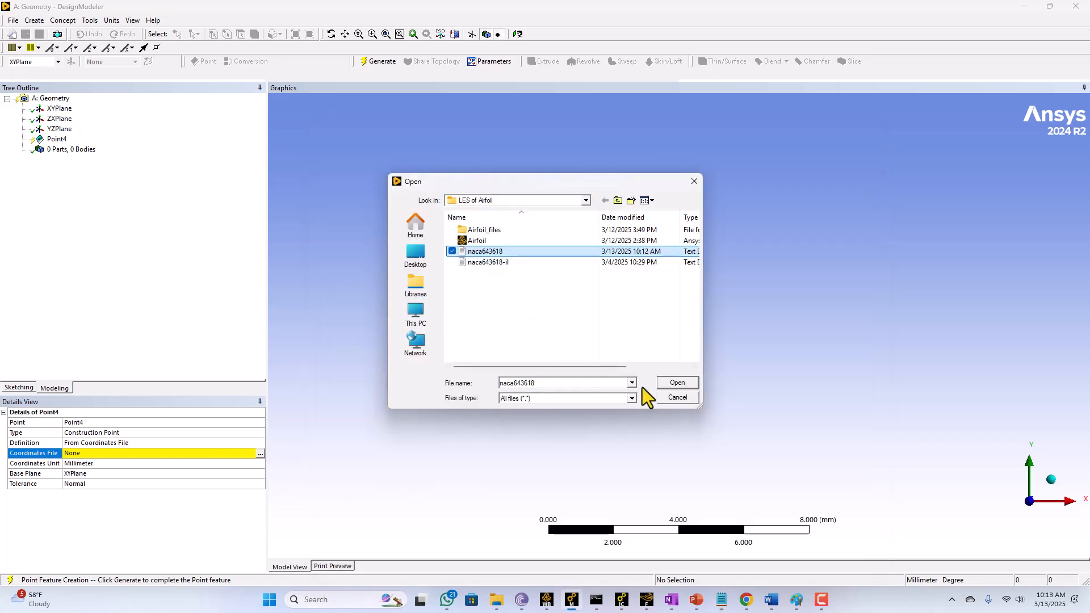
click(680, 384)
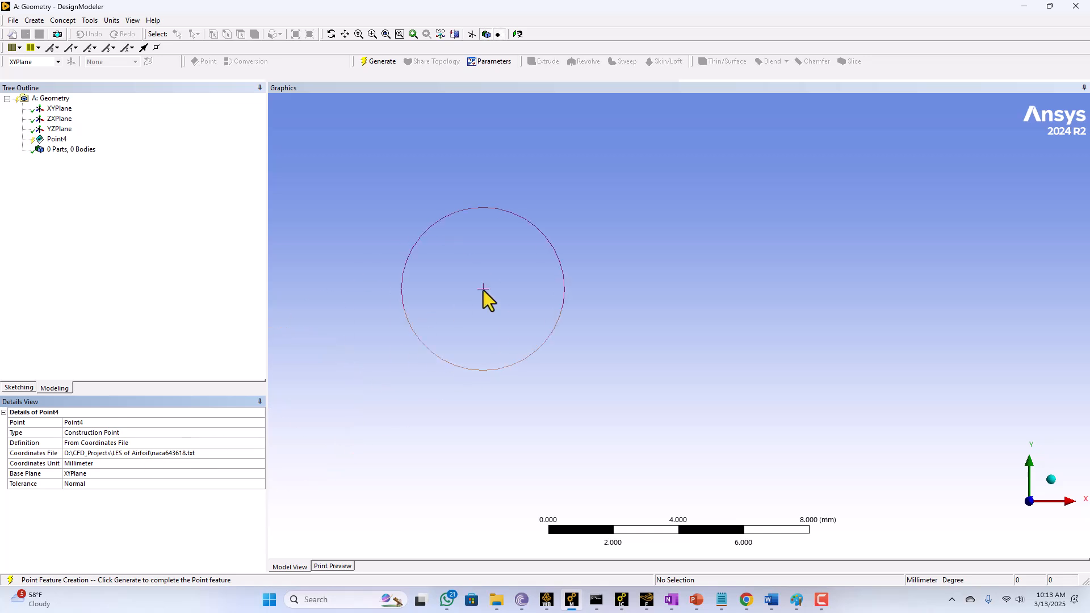
click(380, 62)
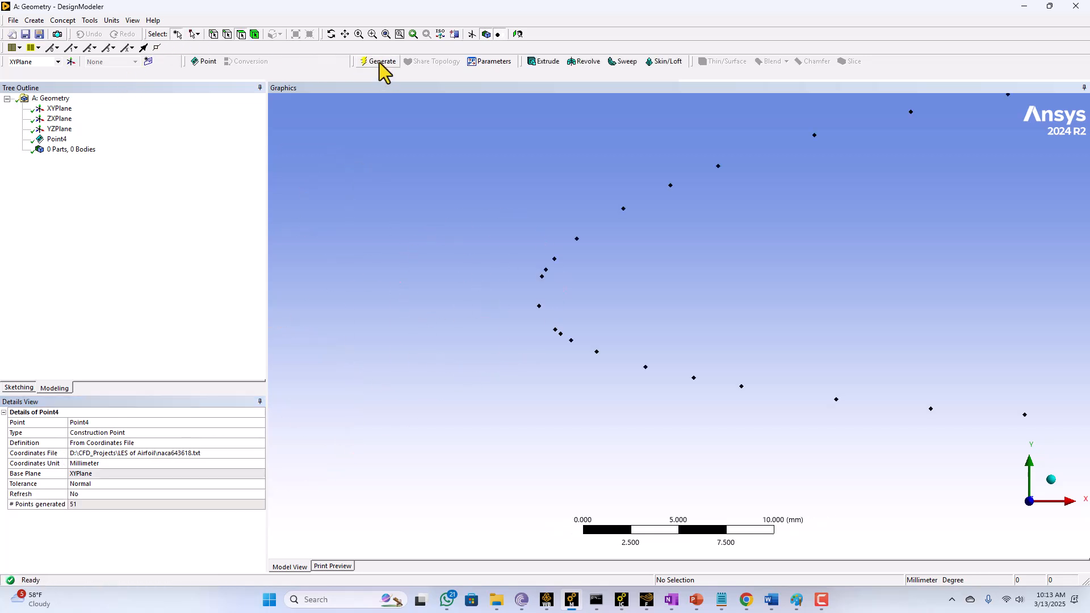
scroll(574, 359, down, 2)
ctrl+middle_drag(651, 389, 394, 406)
ctrl+middle_drag(502, 363, 533, 351)
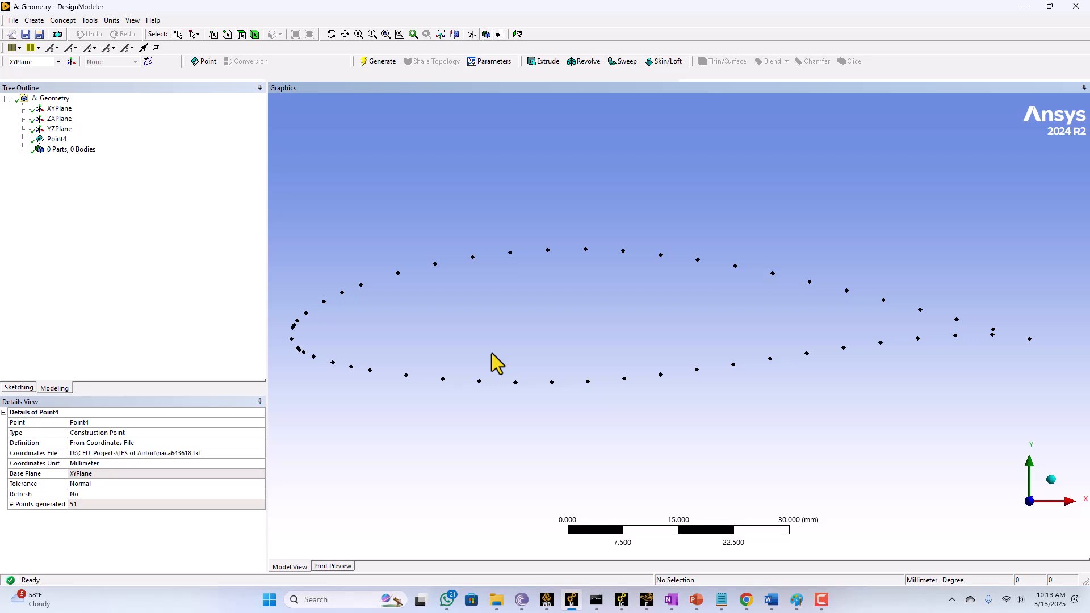